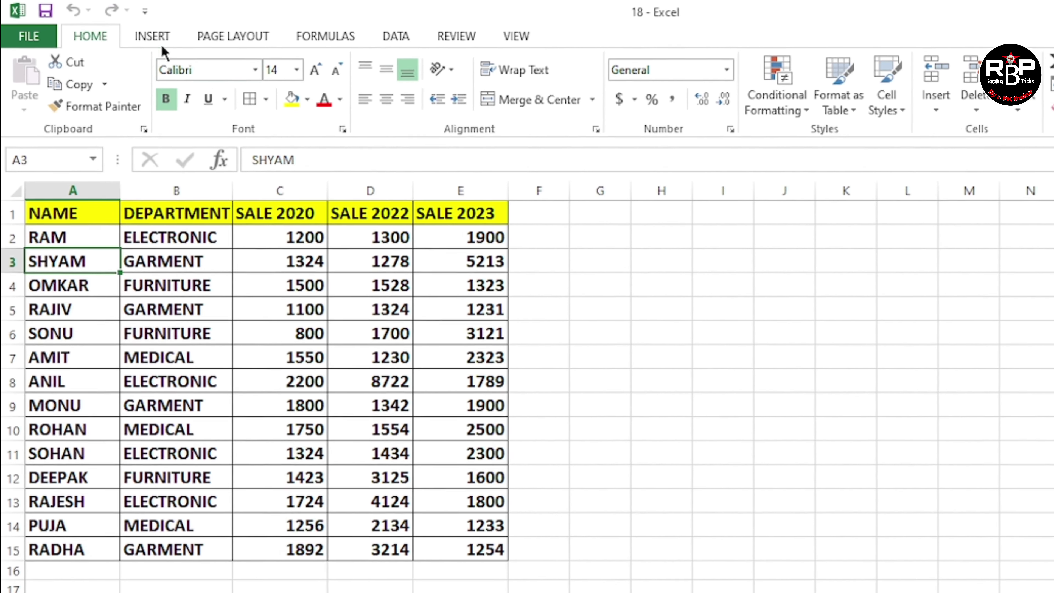
Step: Insert PivotTable2 on a new Sheet3 using the source range Sheet1!$A$1:$E$15
click(124, 29)
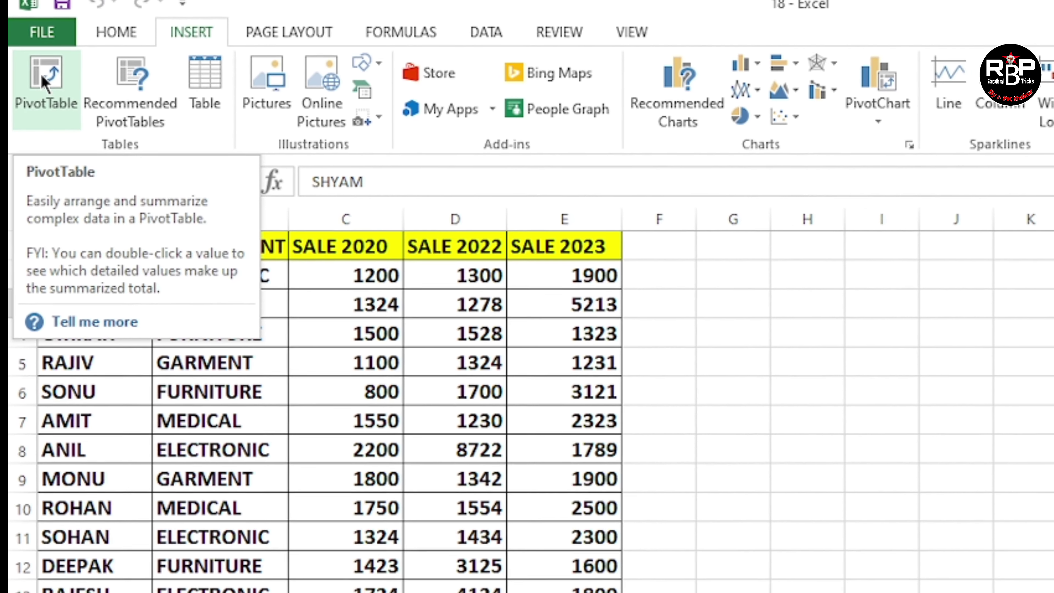
click(45, 81)
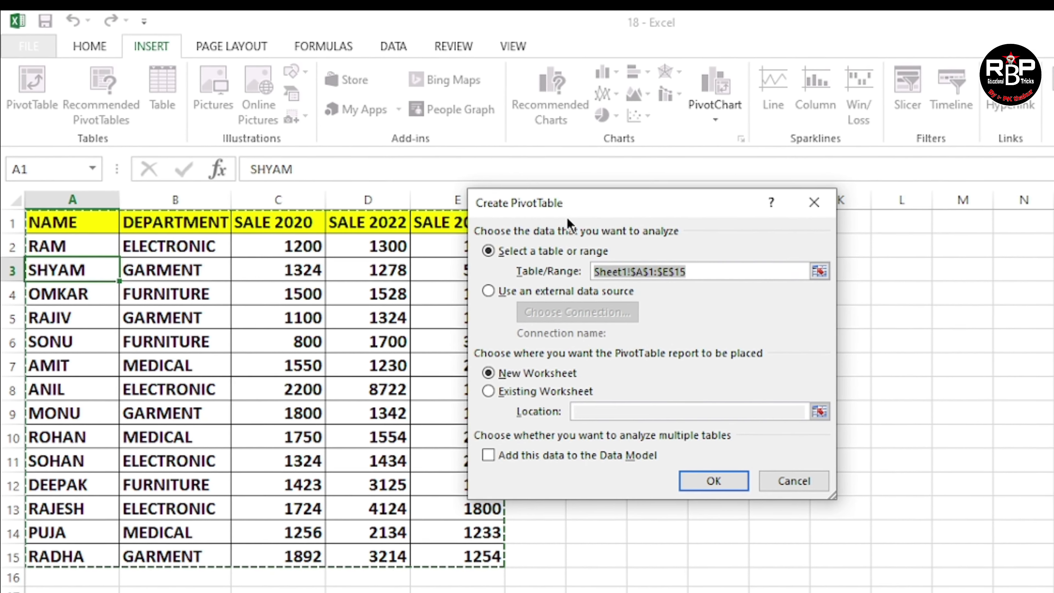
drag(567, 207, 731, 220)
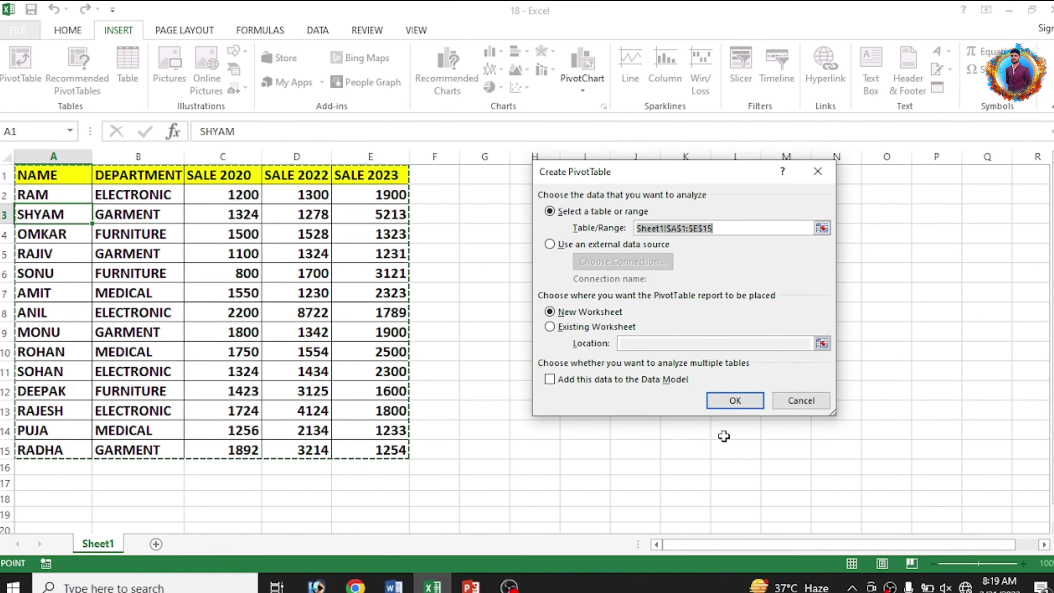
click(731, 403)
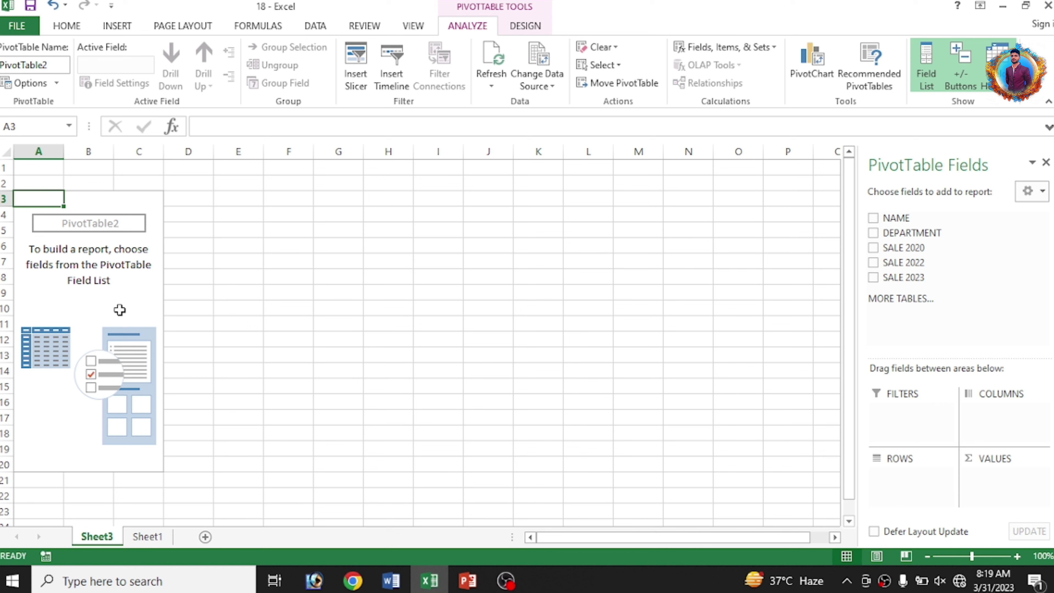
click(978, 557)
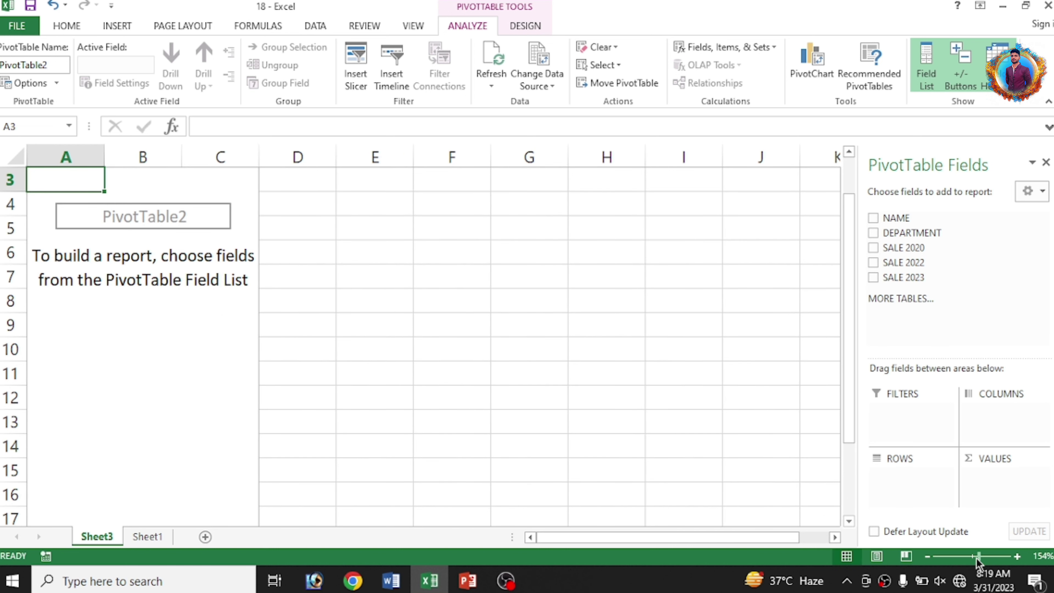
click(975, 557)
scroll(125, 477, down, 1)
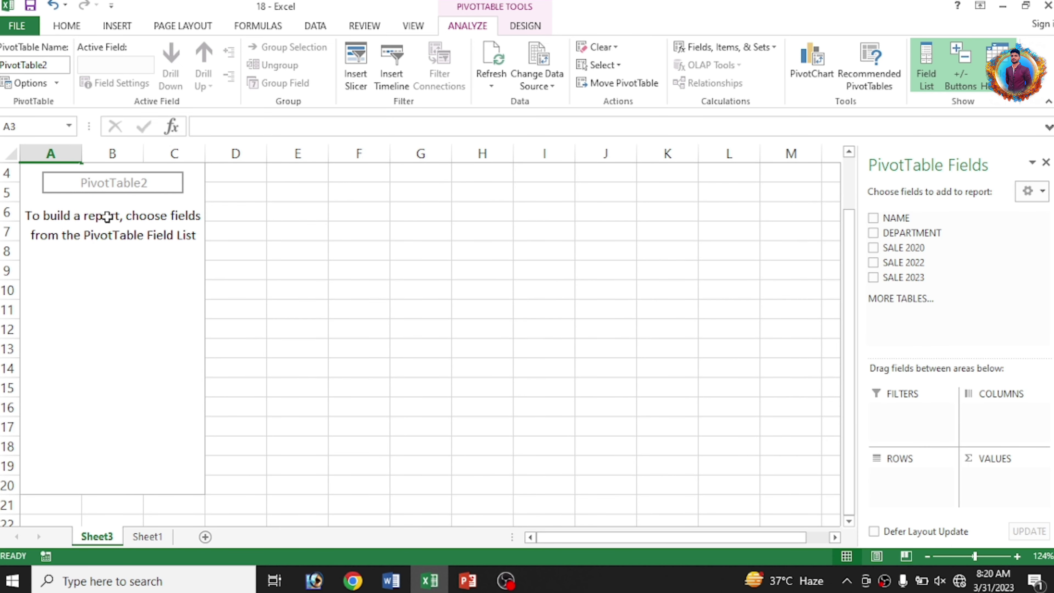
click(103, 227)
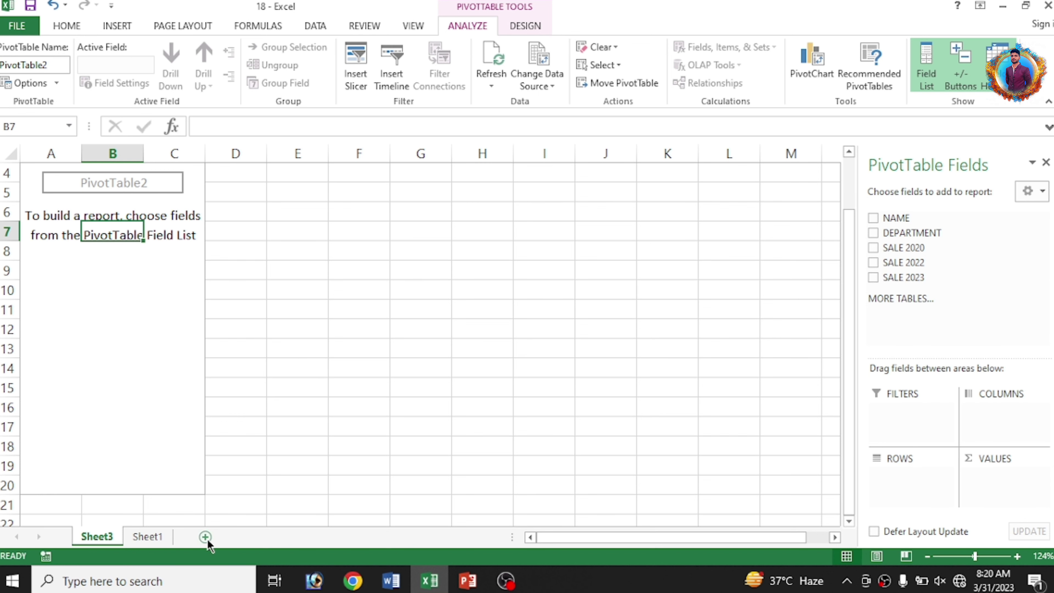
click(168, 536)
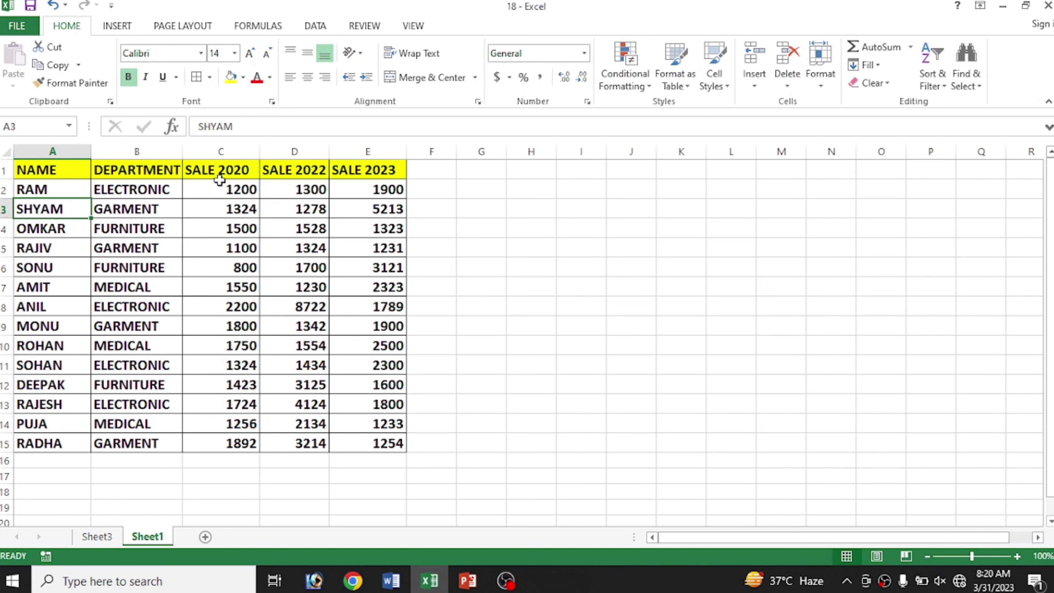
click(97, 536)
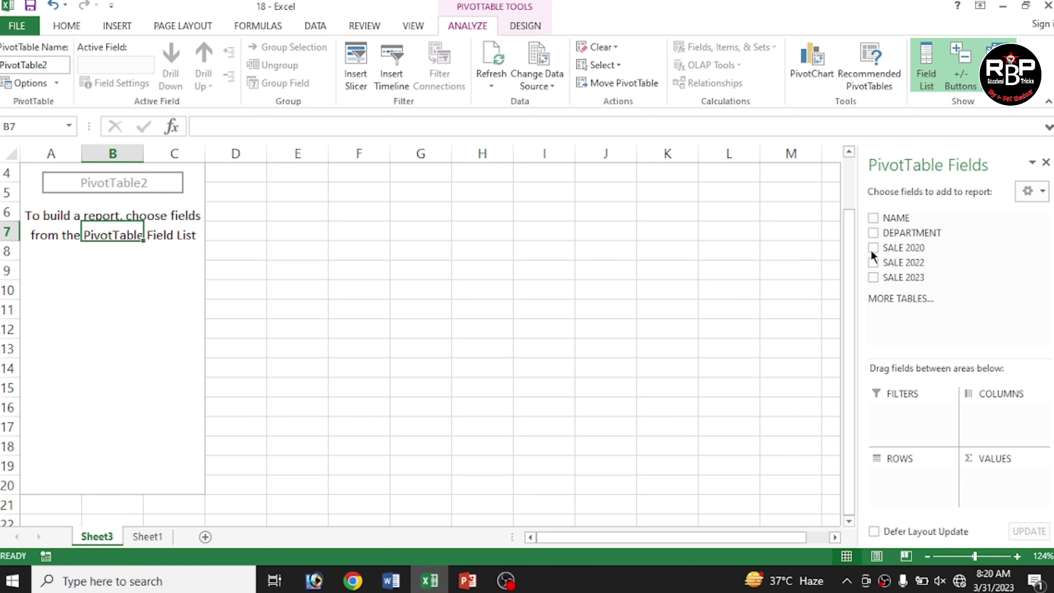
Step: Add NAME to the pivot rows, then nest DEPARTMENT beneath each name (e.g., AMIT – MEDICAL)
click(873, 218)
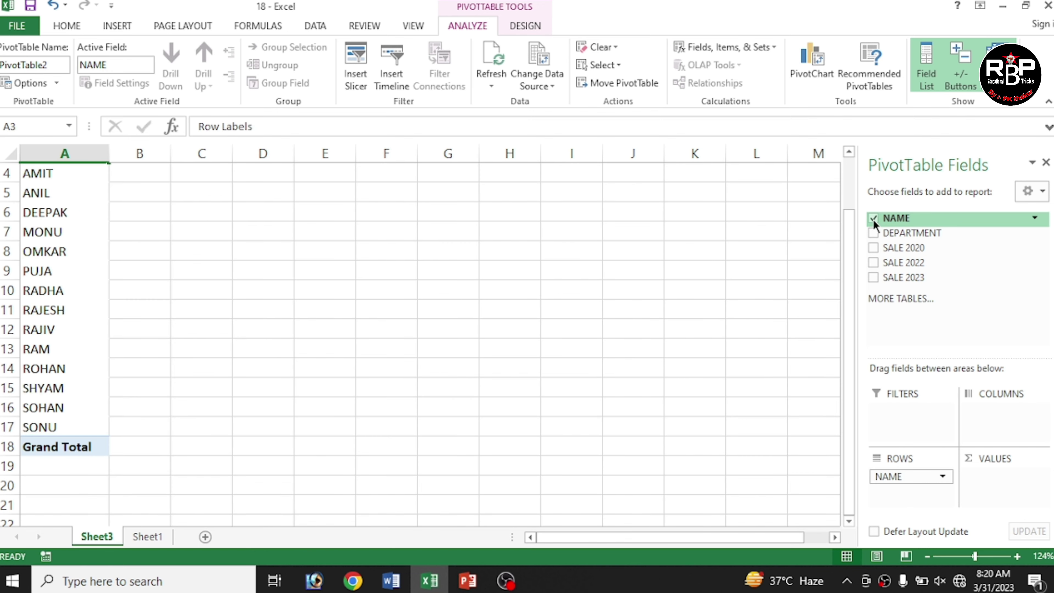
click(148, 537)
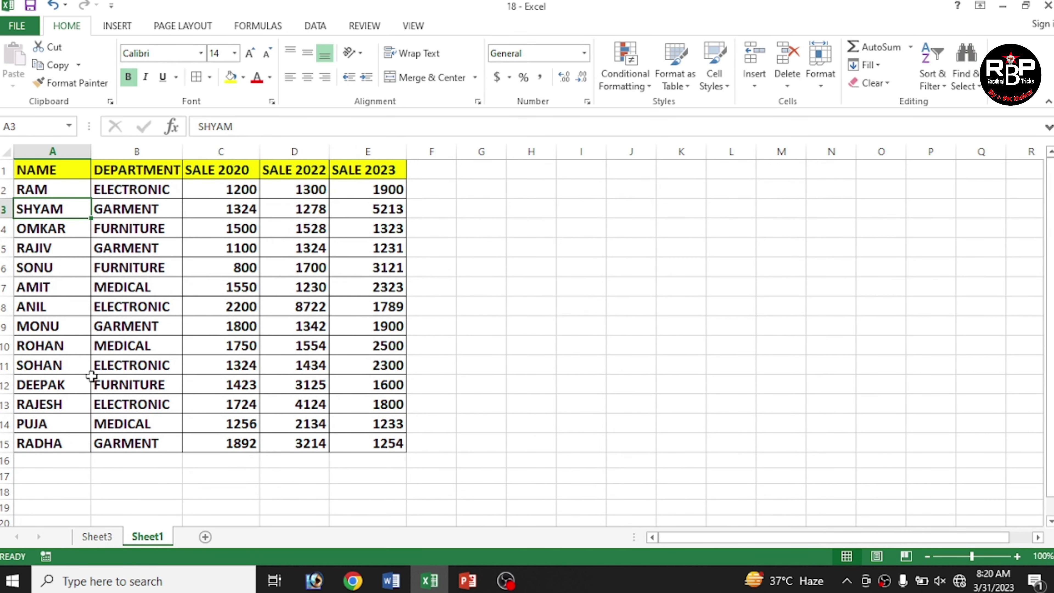
click(97, 536)
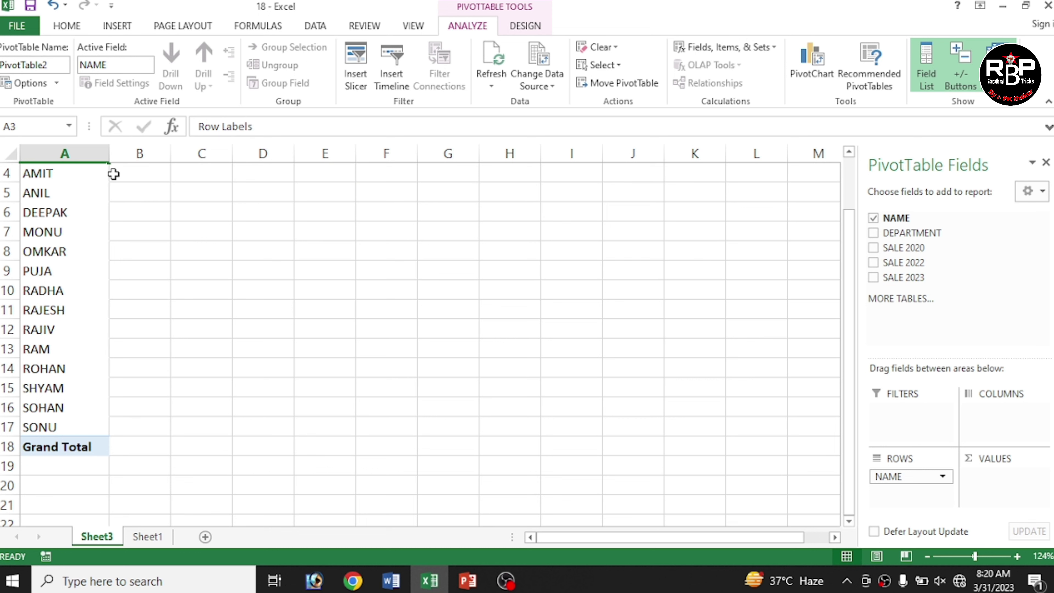
click(873, 233)
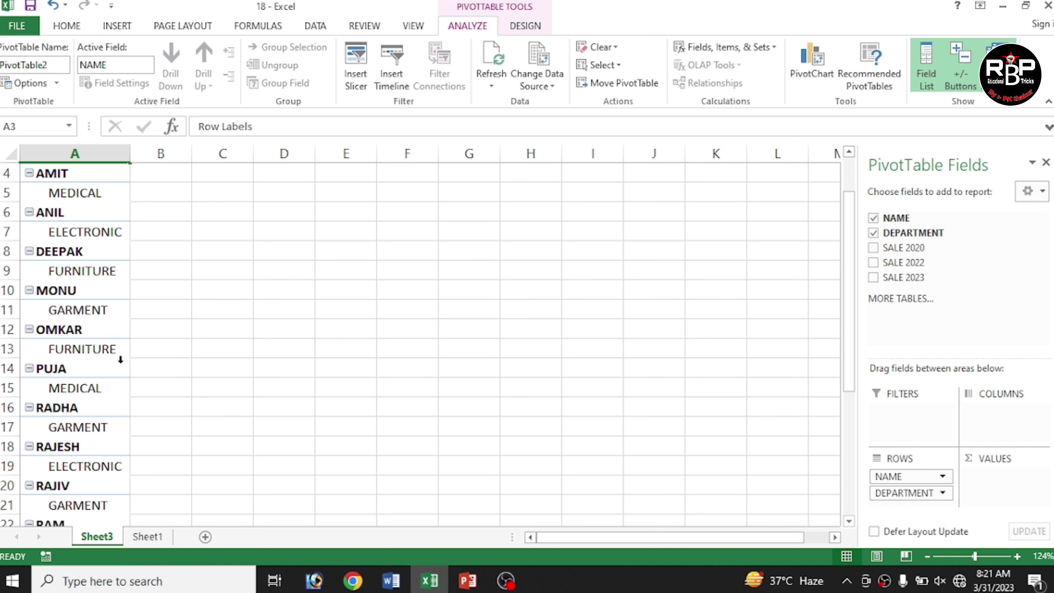
Step: Drop DEPARTMENT, add summed SALE 2022, SALE 2023 and SALE 2020 per name, then re-nest DEPARTMENT
click(874, 233)
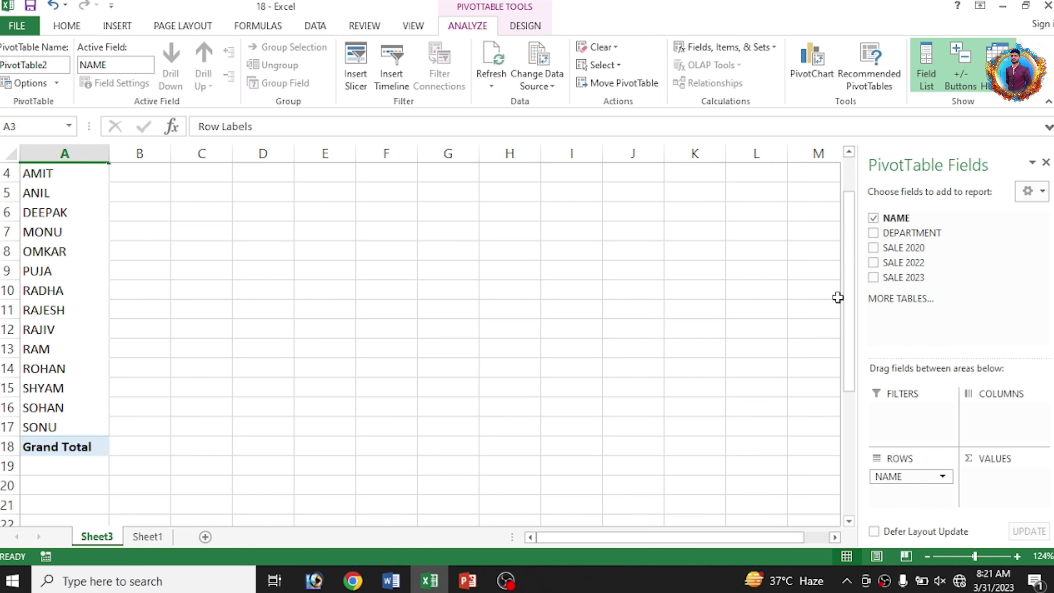
click(874, 266)
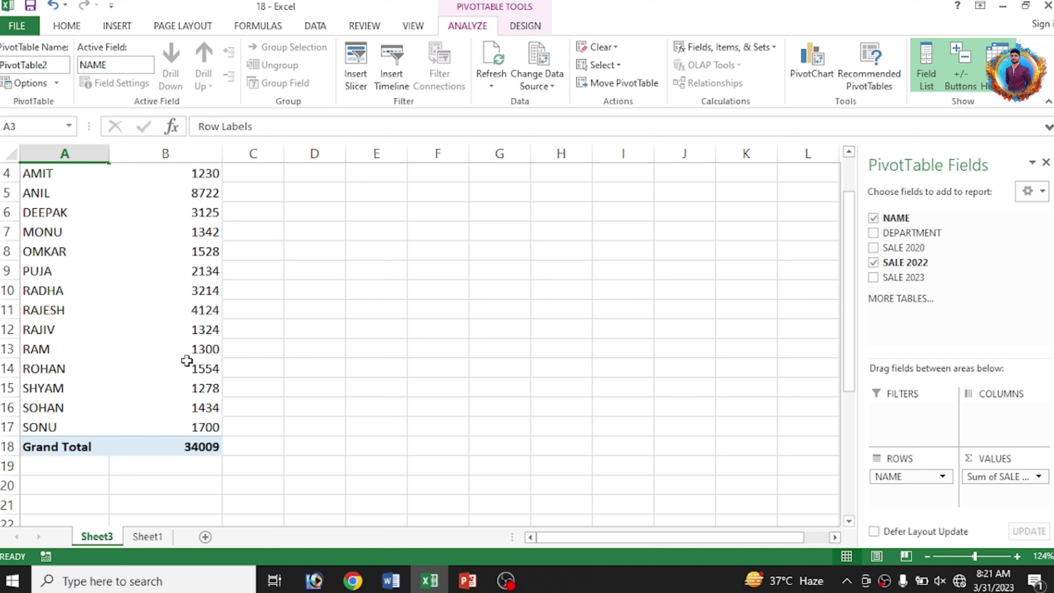
click(874, 277)
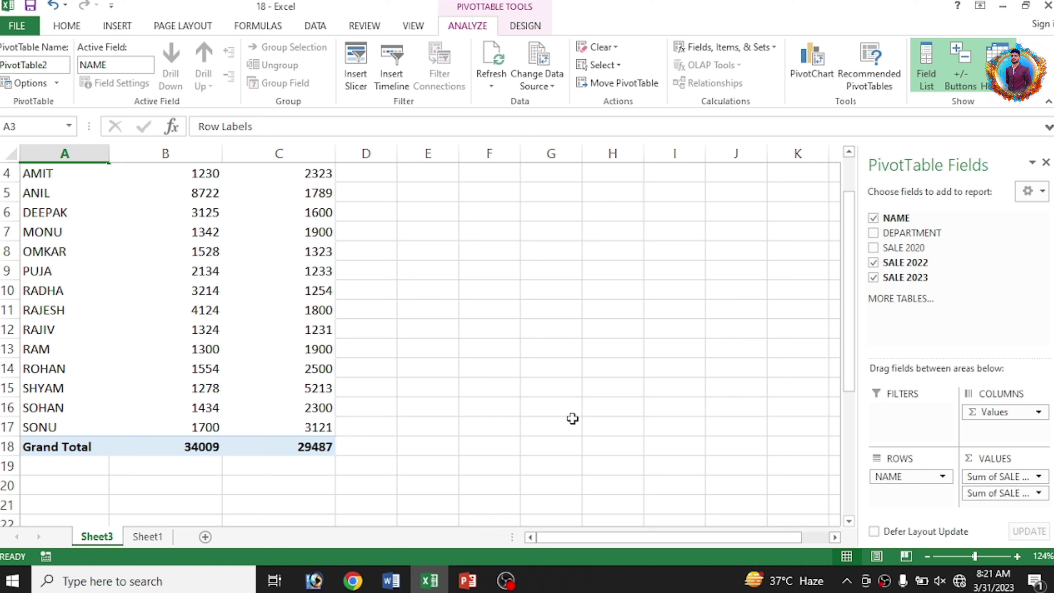
click(873, 249)
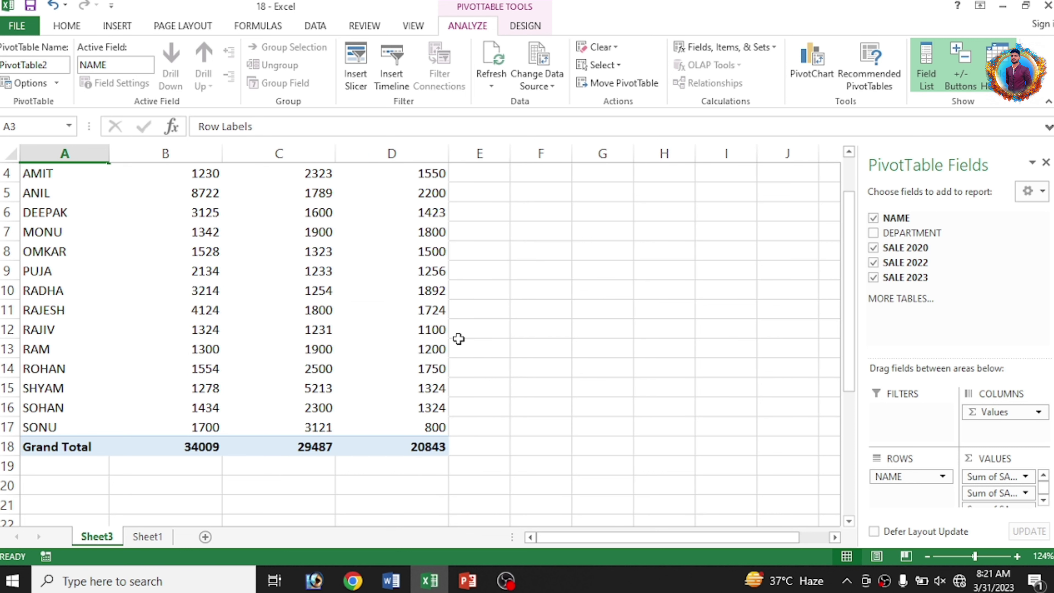
click(874, 234)
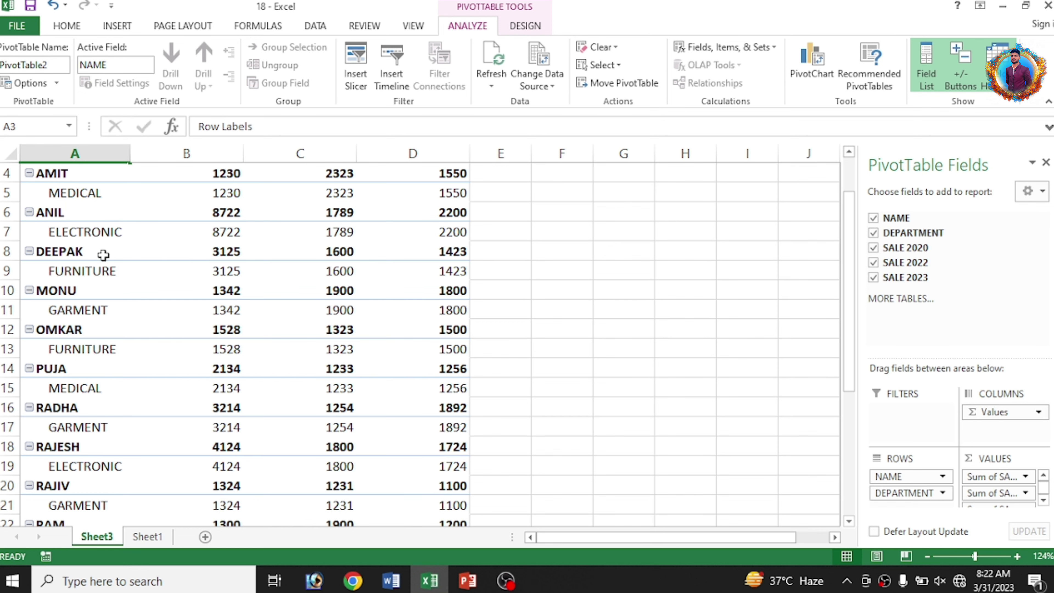
scroll(103, 255, down, 5)
scroll(104, 255, up, 1)
scroll(104, 255, up, 5)
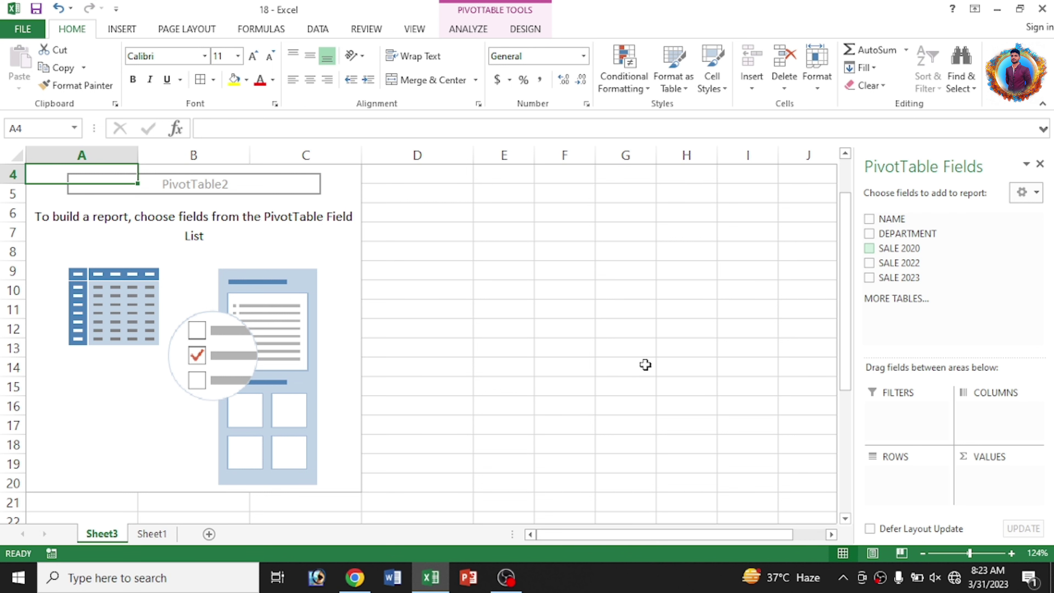
Step: List departments as pivot rows with summed SALE 2020, SALE 2022 and SALE 2023
click(871, 234)
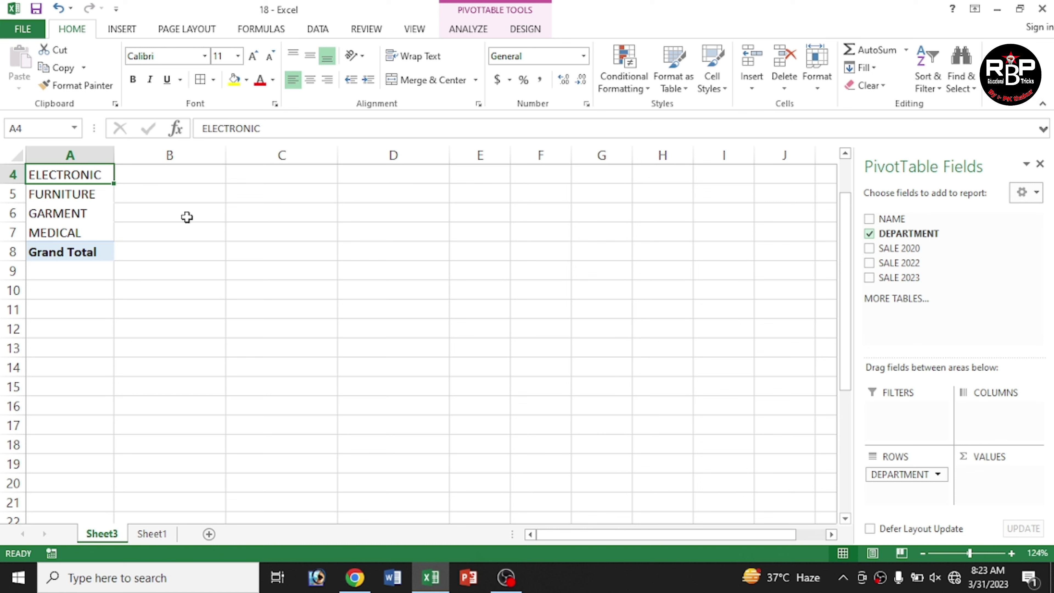
click(868, 248)
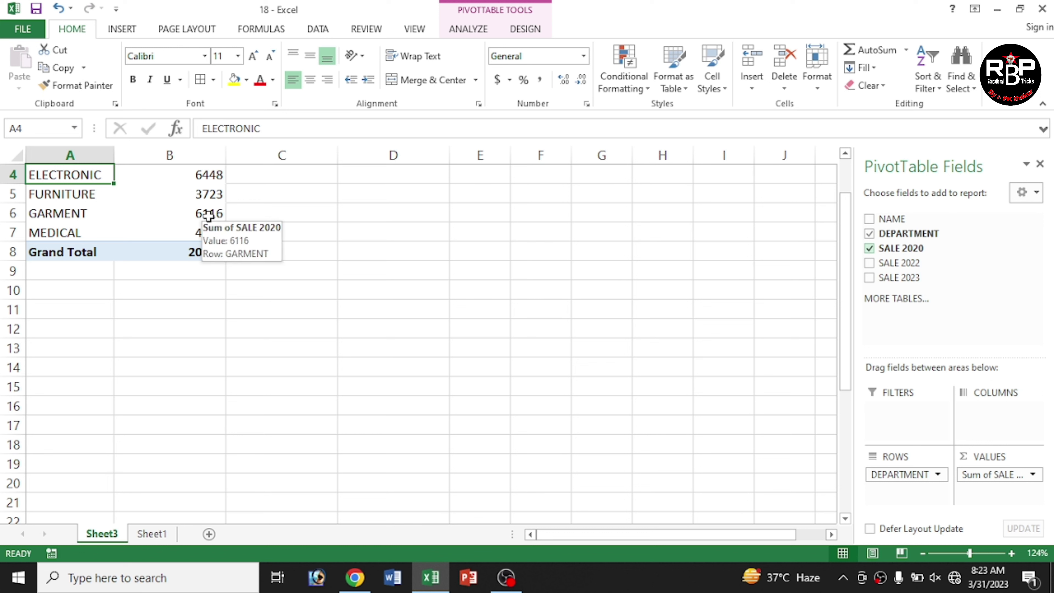
click(869, 264)
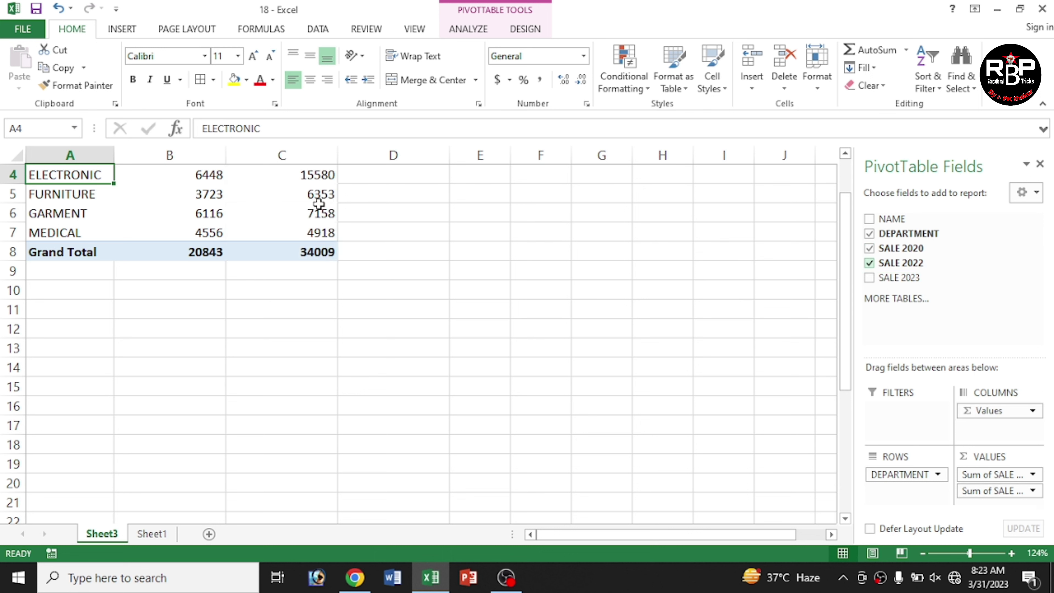
click(871, 279)
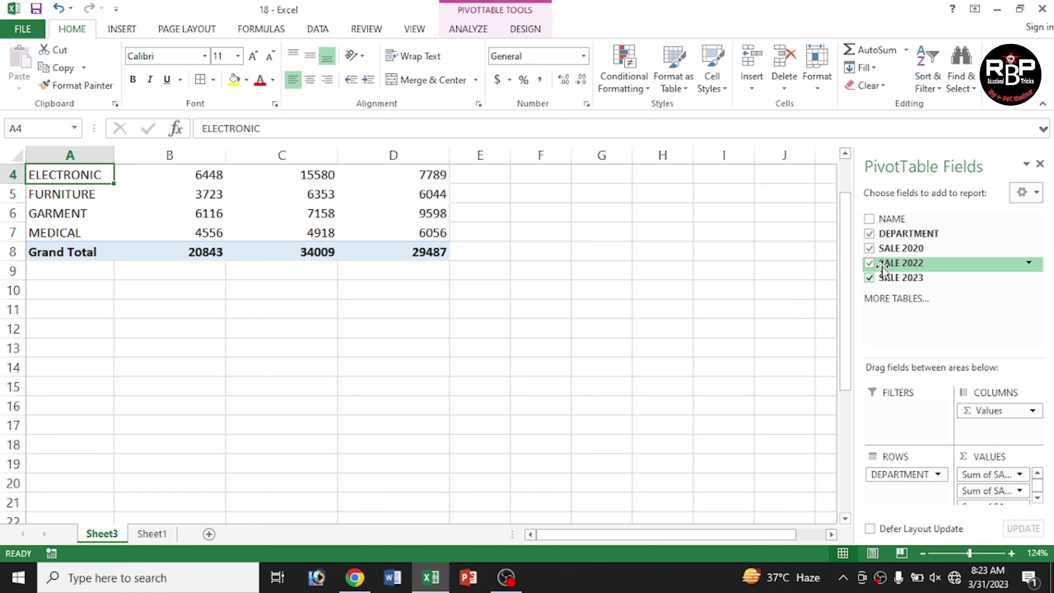
Step: Remove SALE 2023, SALE 2022, SALE 2020 and DEPARTMENT, leaving the pivot empty
click(871, 277)
click(873, 264)
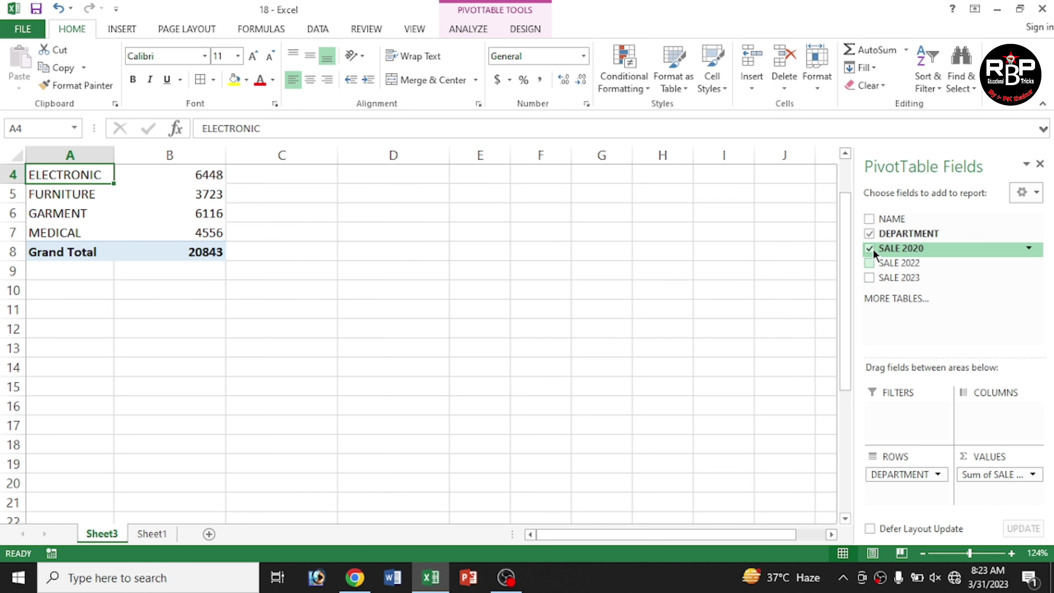
click(871, 248)
click(871, 234)
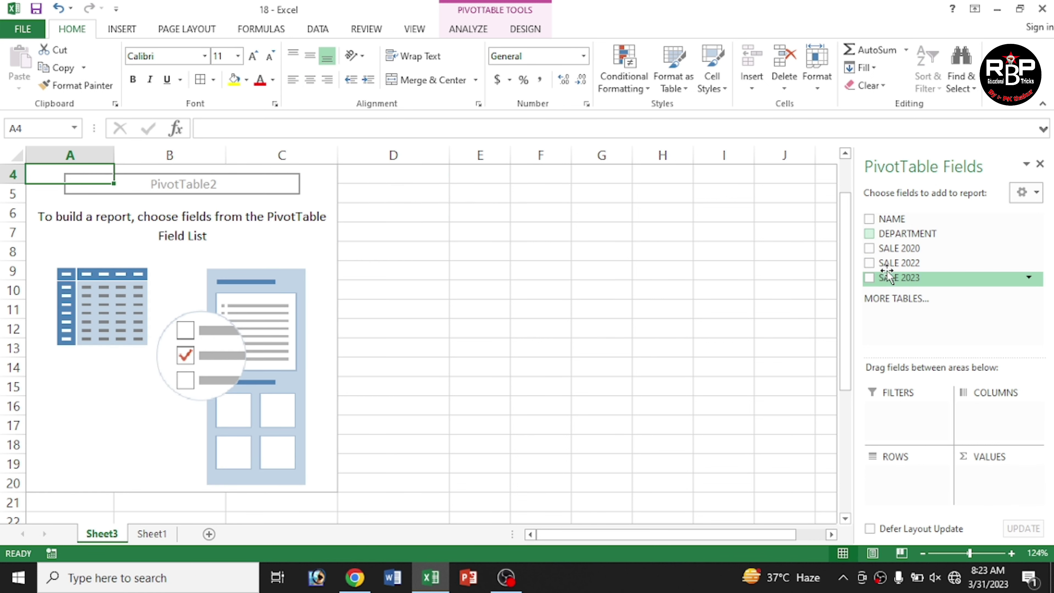
Step: Try adding SALE 2020 and NAME to the pivot, then clear both again
click(868, 250)
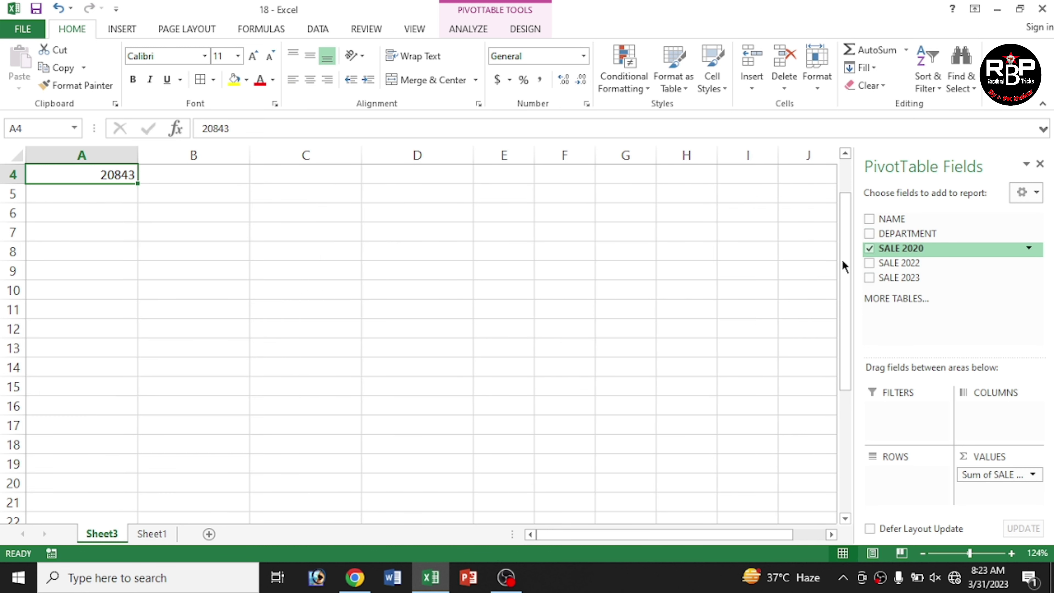
click(869, 220)
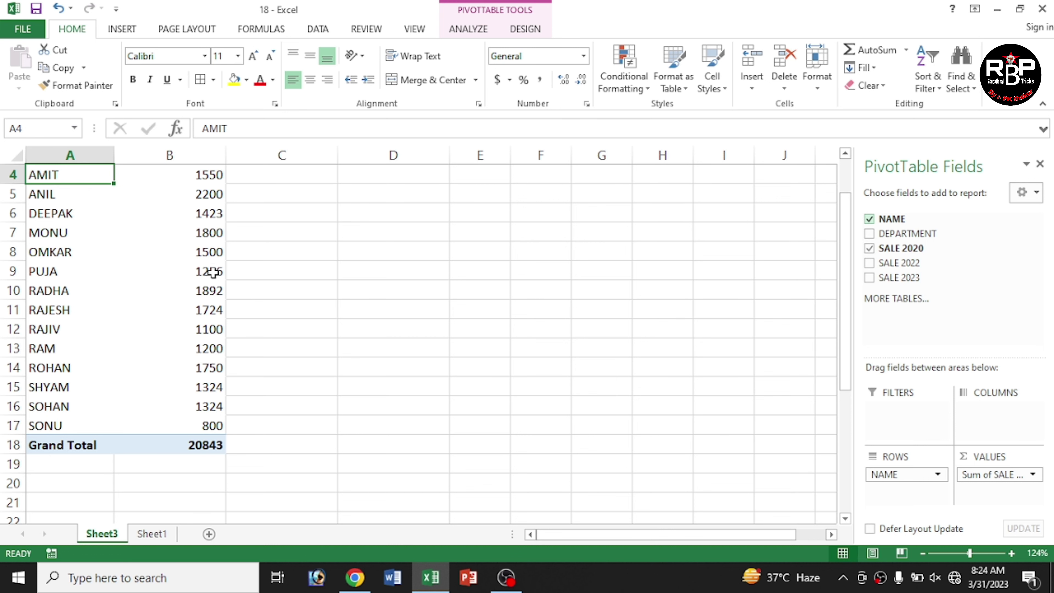
click(870, 218)
click(873, 249)
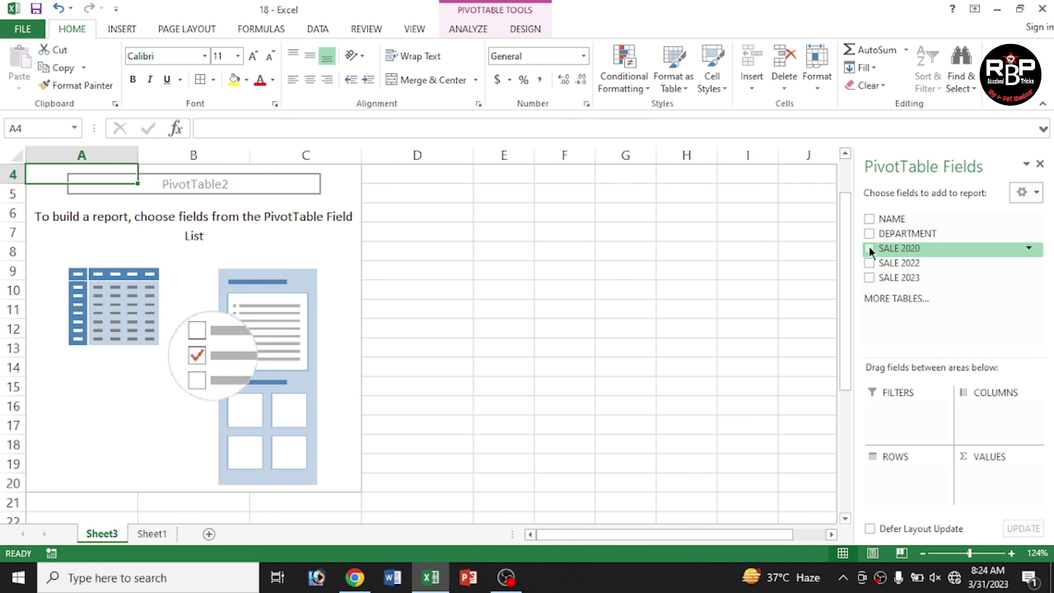
Step: Briefly group names under DEPARTMENT, then keep only NAME rows with Sum of SALE 2020 (Grand Total 20843)
click(870, 233)
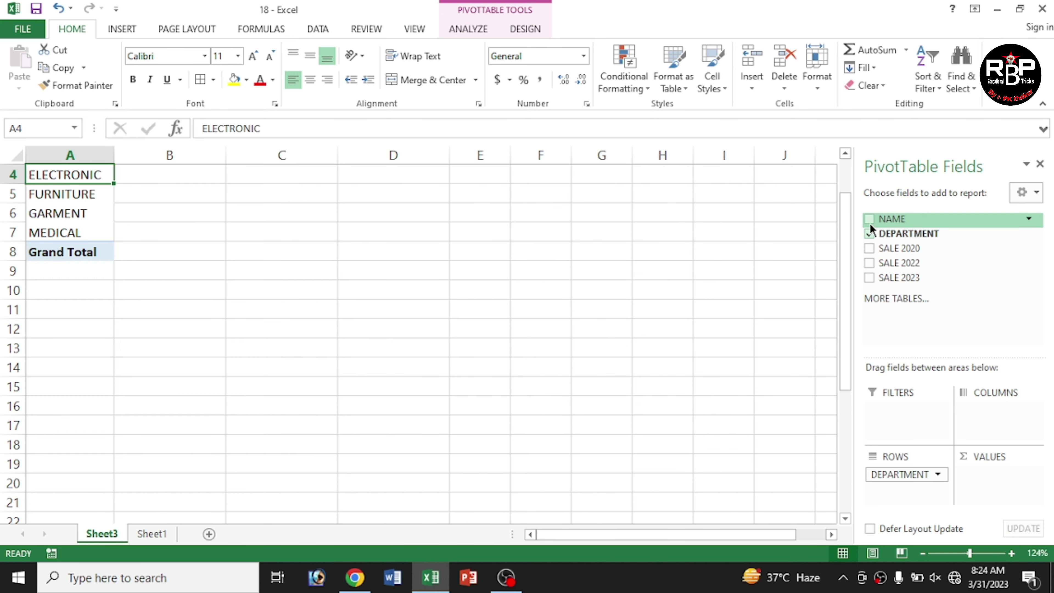
click(870, 219)
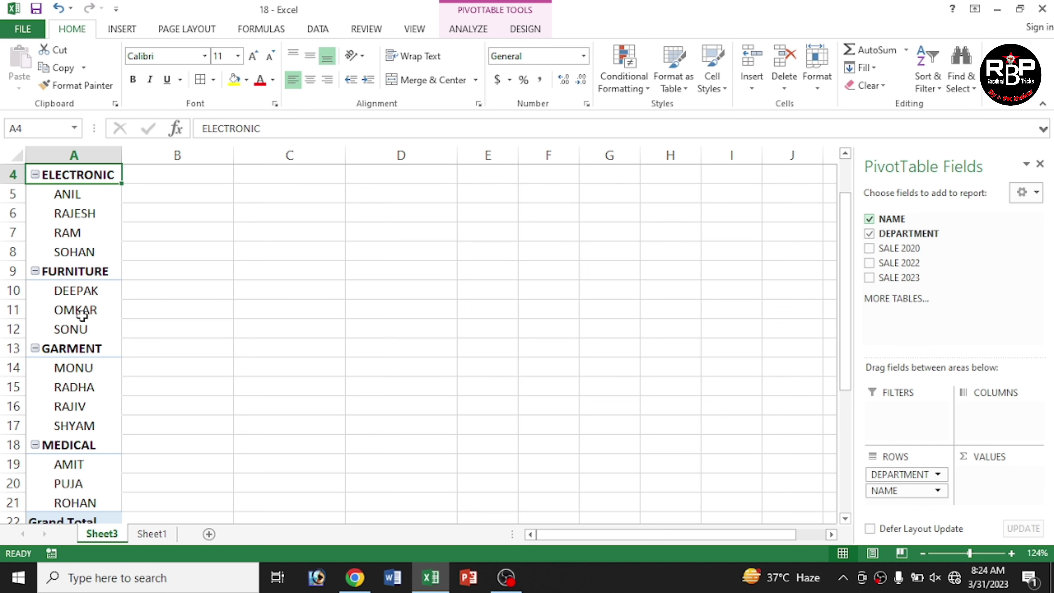
scroll(82, 316, down, 1)
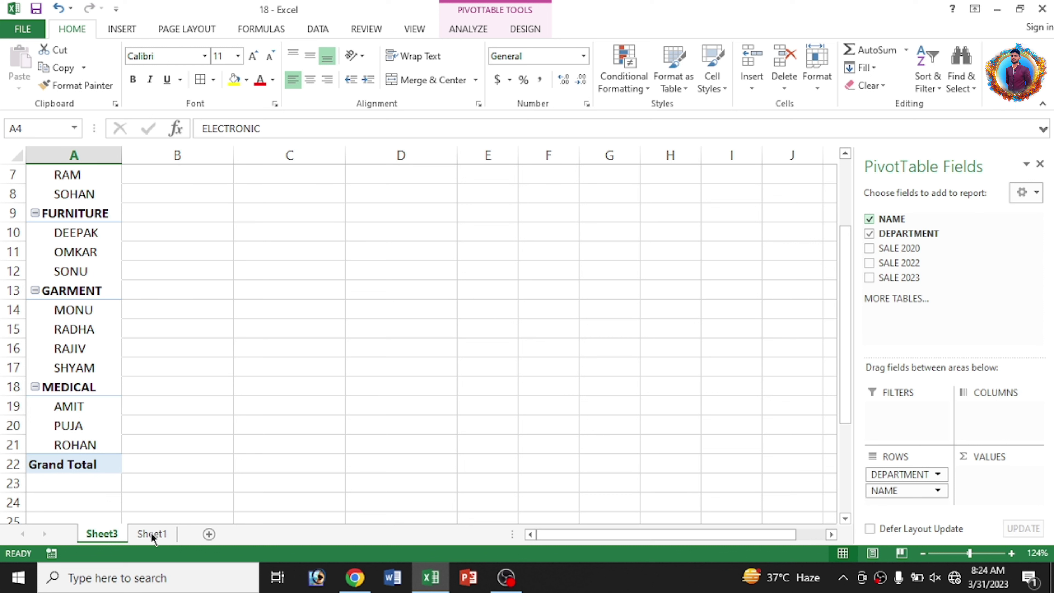
click(873, 234)
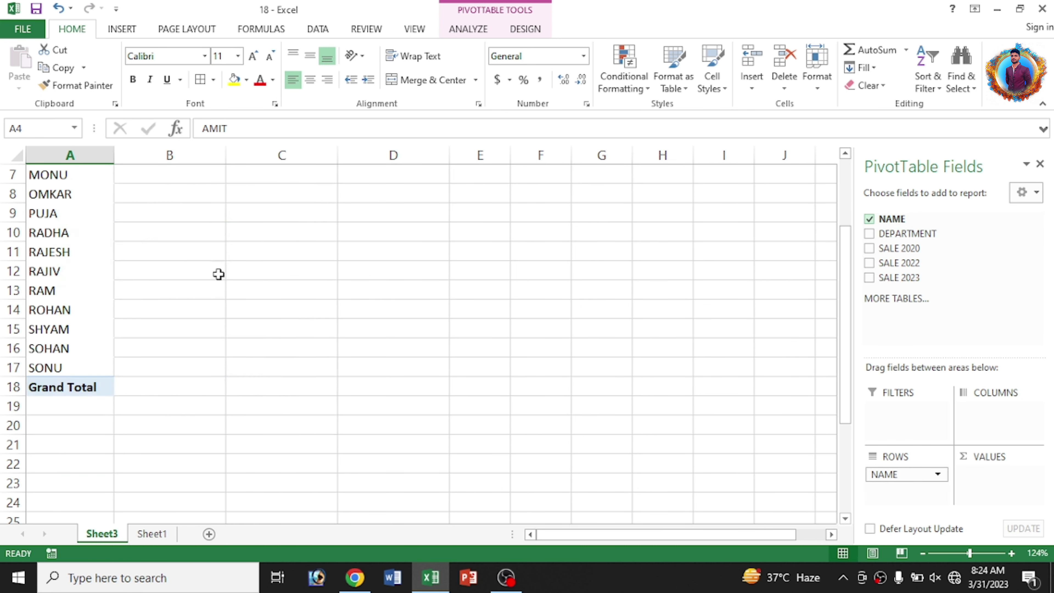
click(869, 249)
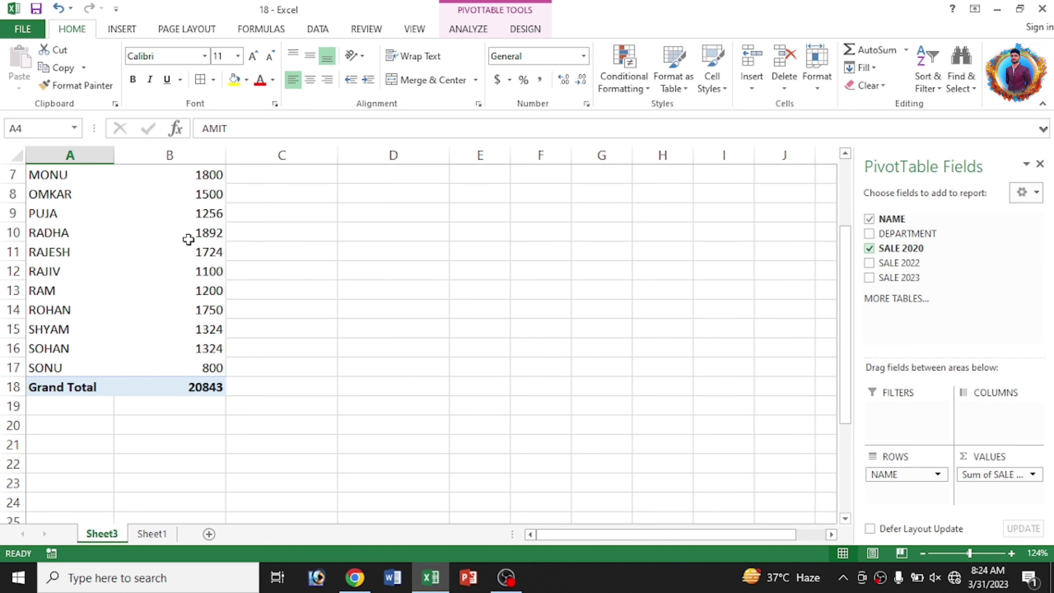
Step: Change RADHA's SALE 2020 in Sheet1 cell C15 from 1892 to 2500
click(206, 231)
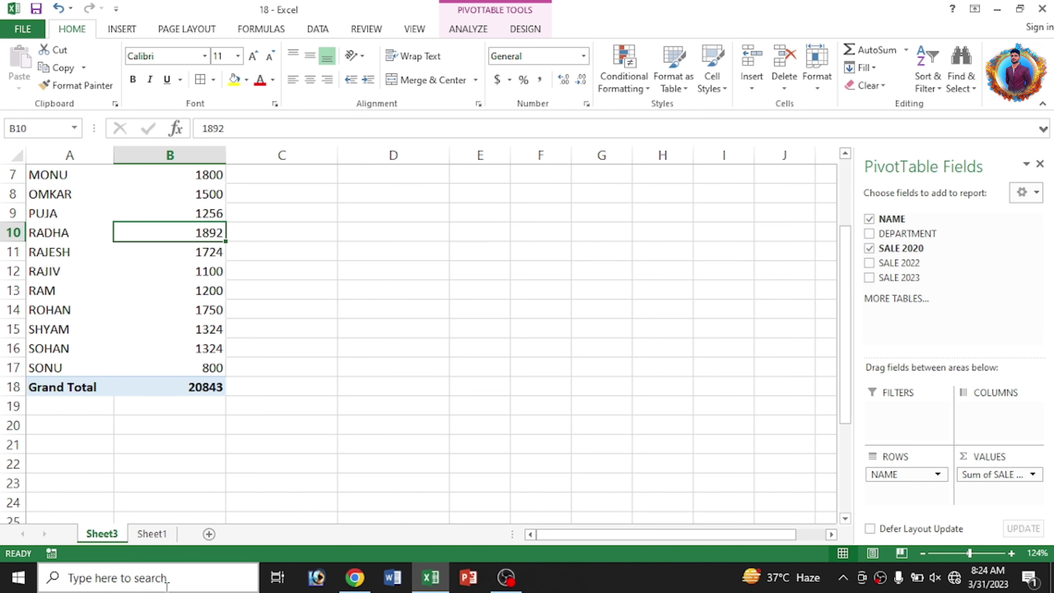
click(153, 534)
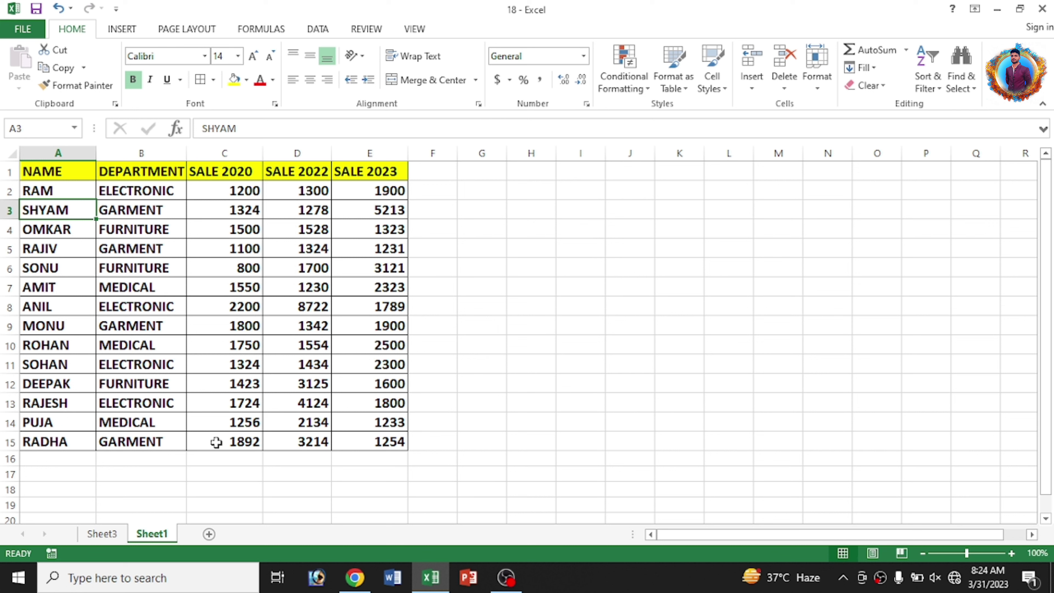
click(226, 443)
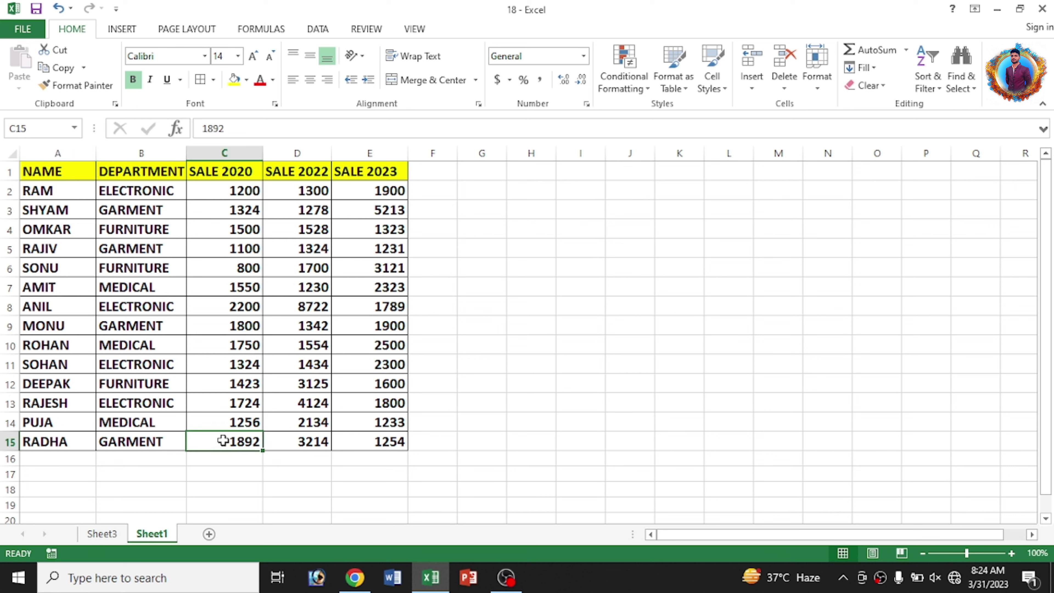
text(25)
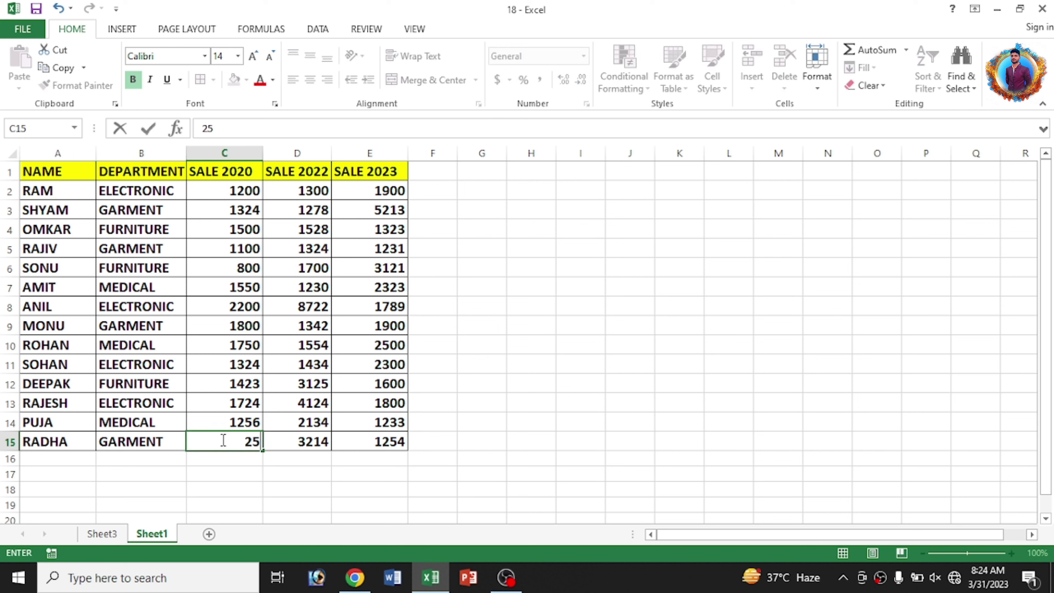
text(00)
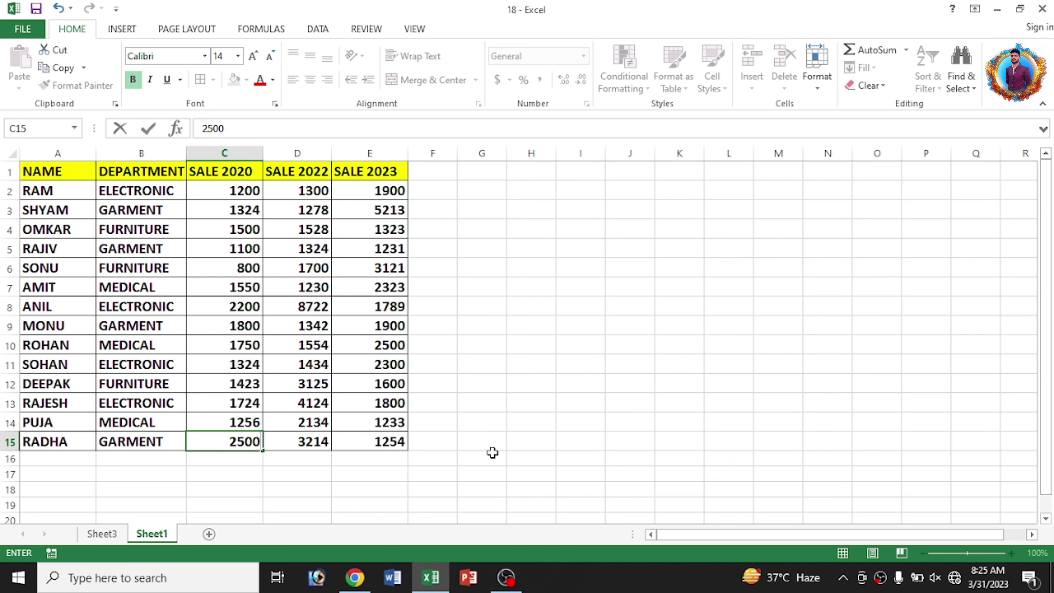
click(487, 457)
Step: Return to Sheet3 and select RADHA's still-unrefreshed 1892 pivot value
click(119, 539)
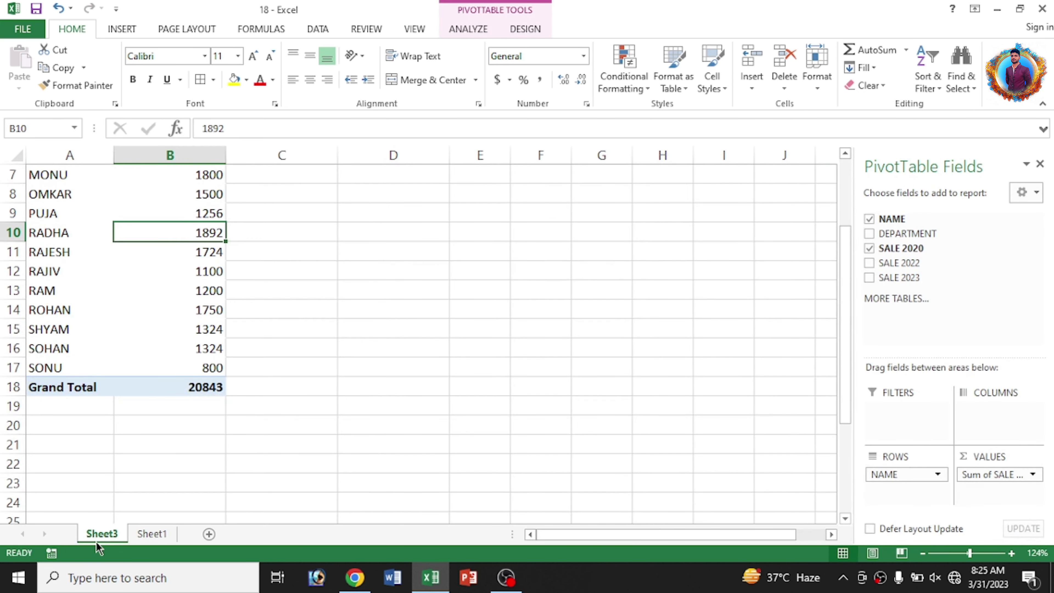
mouse_move(210, 232)
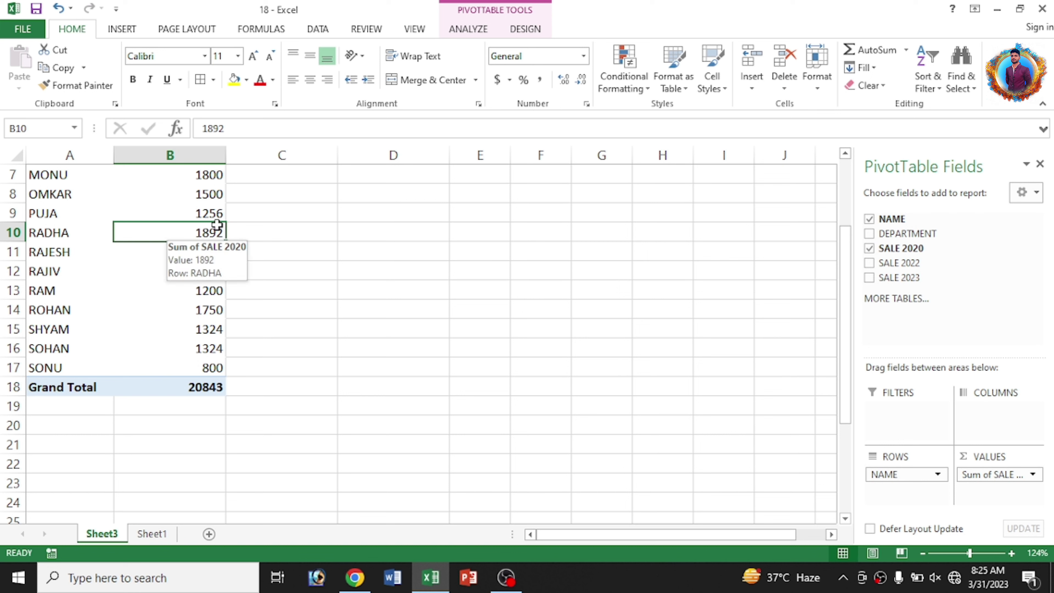
click(261, 266)
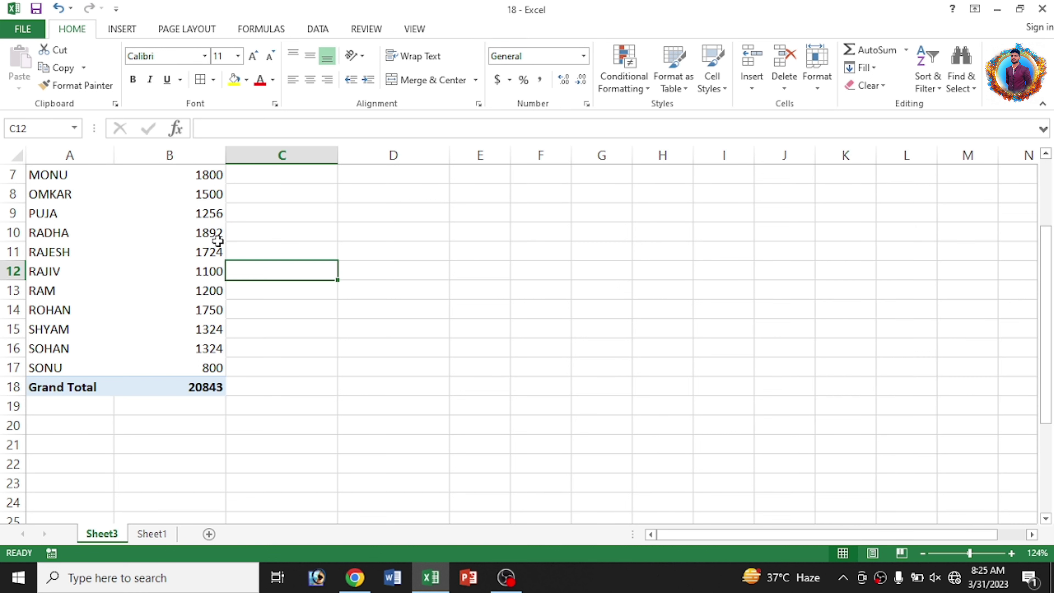
click(207, 234)
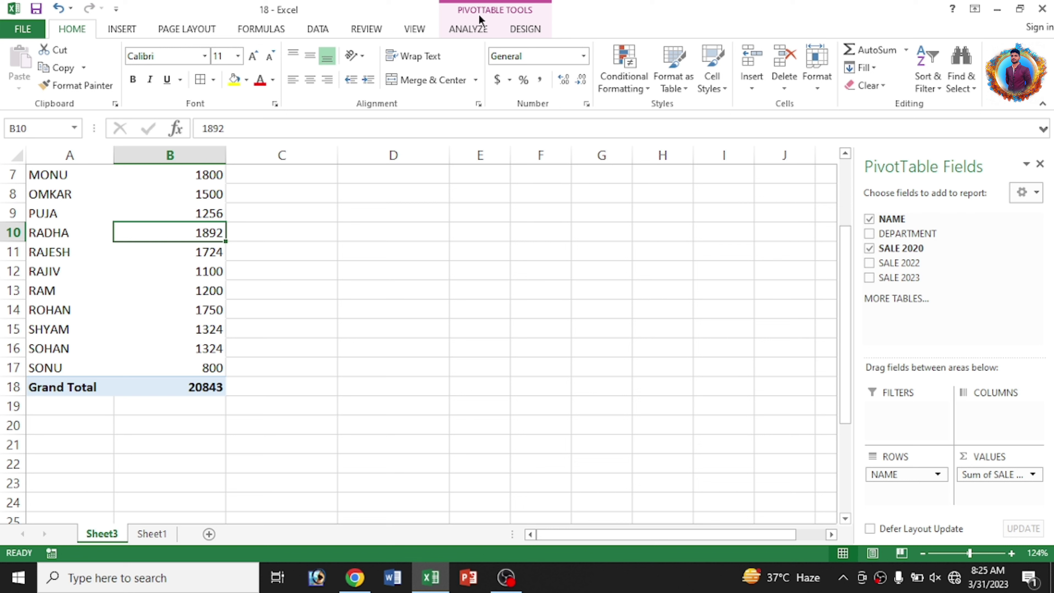
Step: Refresh the PivotTable so RADHA reads 2500 and the Grand Total 21451, then return to Sheet1
click(477, 29)
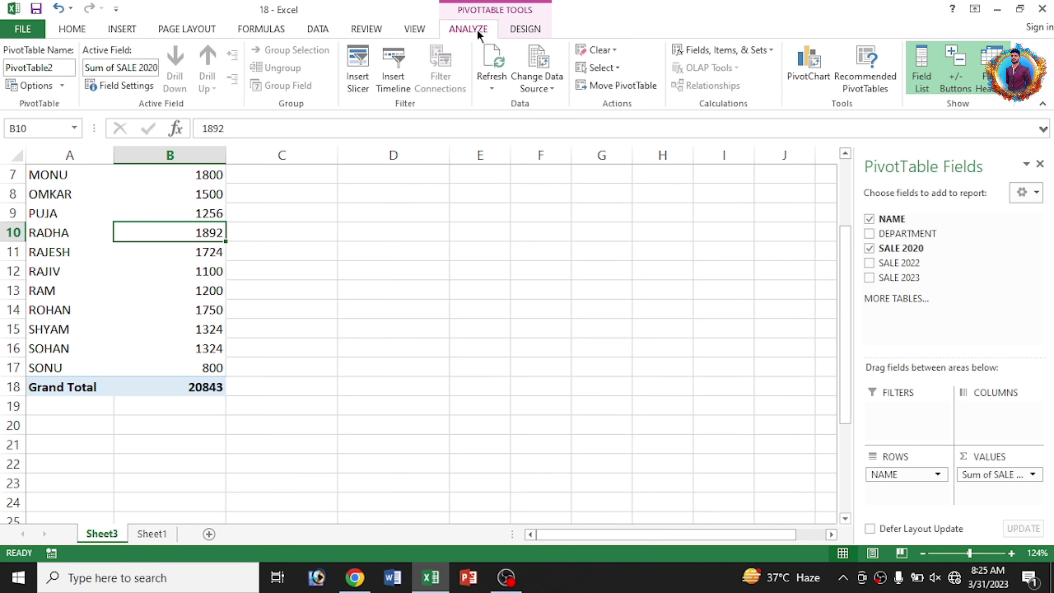
click(483, 87)
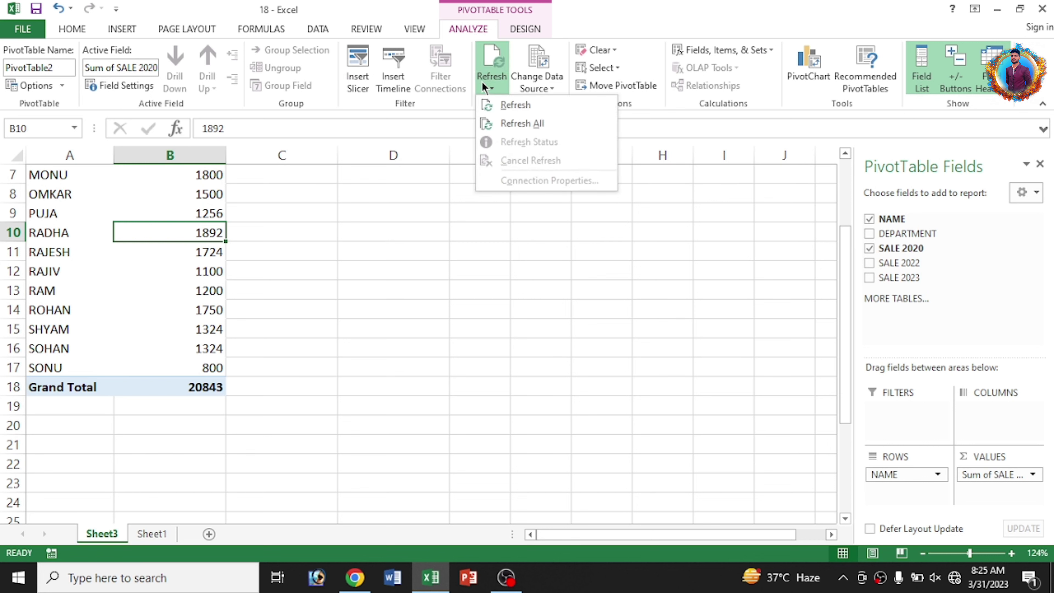
click(497, 122)
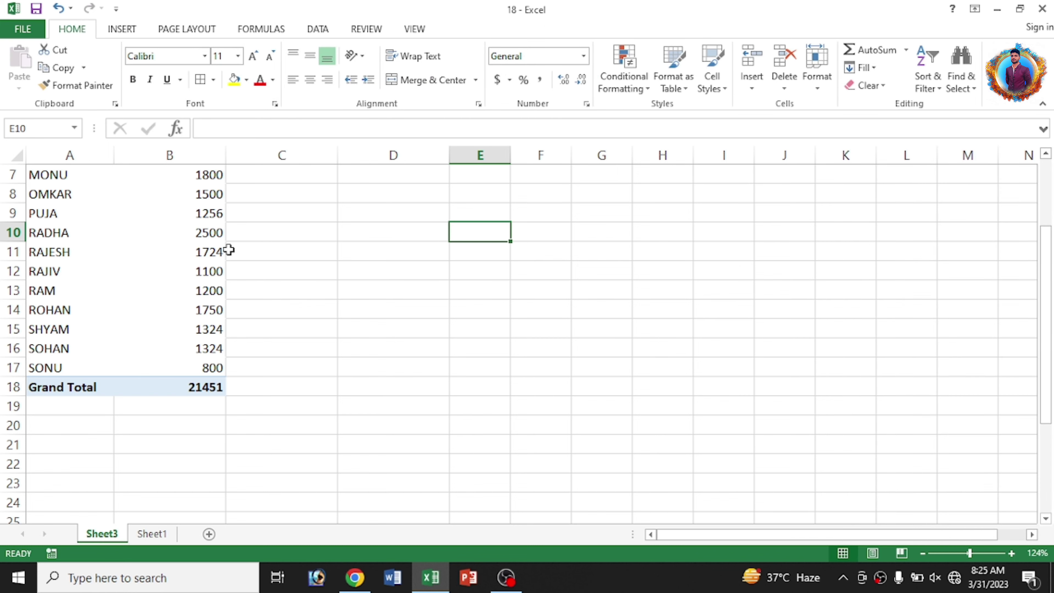
click(221, 240)
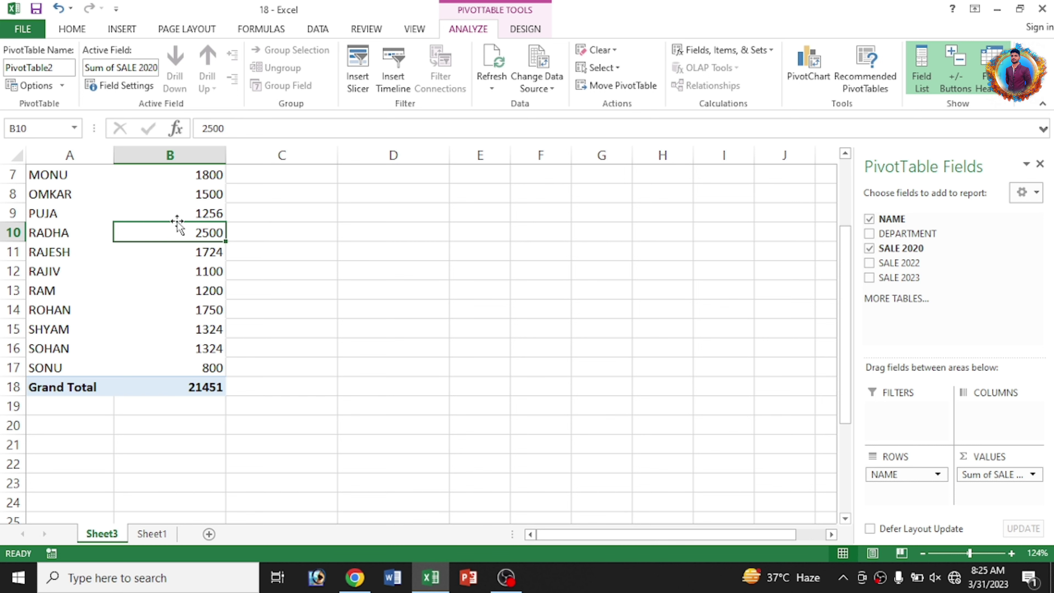
click(166, 534)
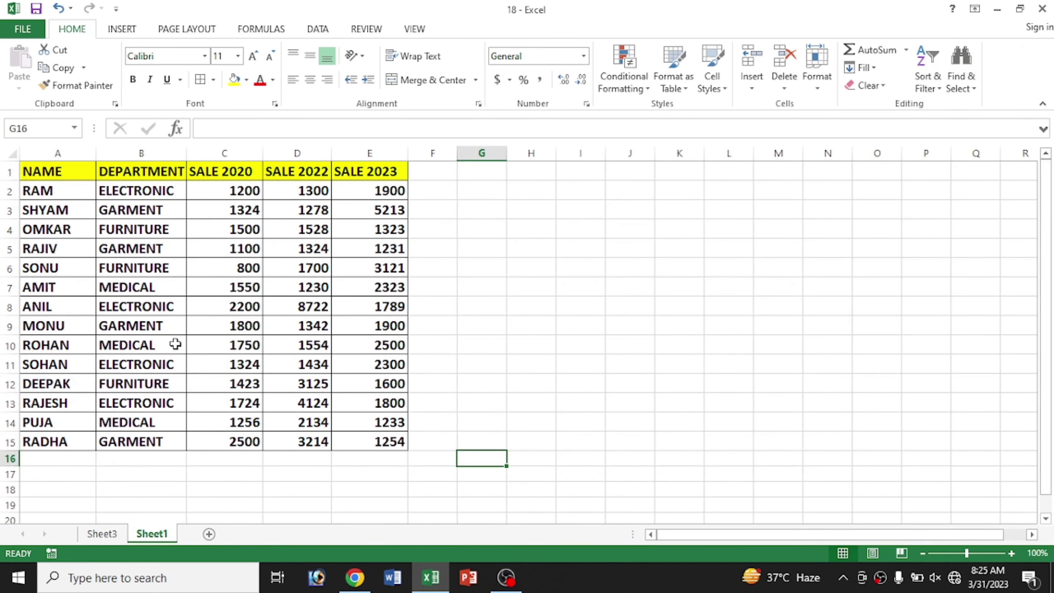
Step: Enter the header TOTAL SALE in F1 and widen column F to fit it
click(103, 534)
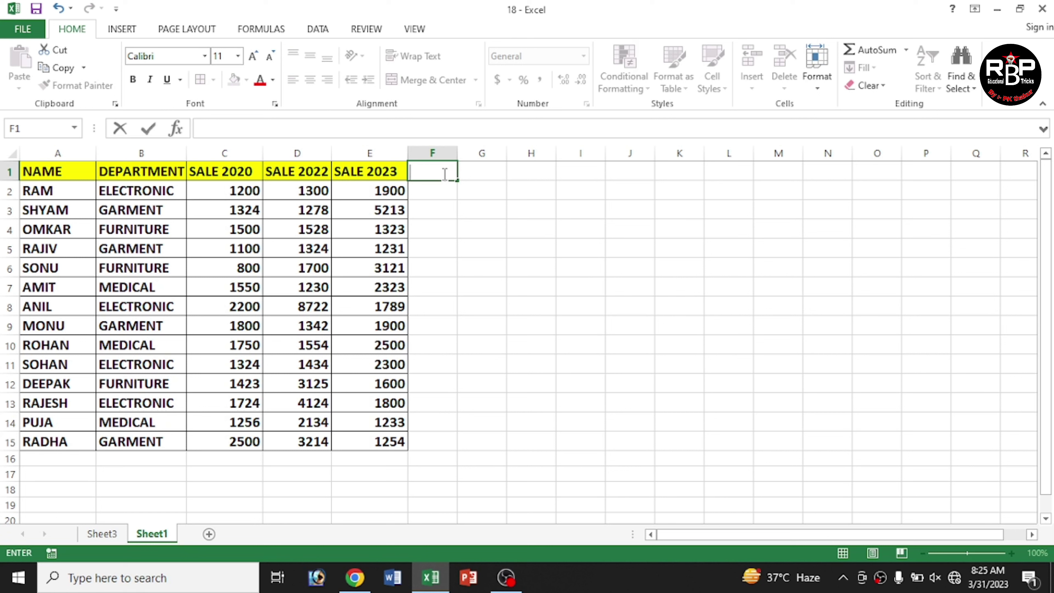
text(TOTAL SALE)
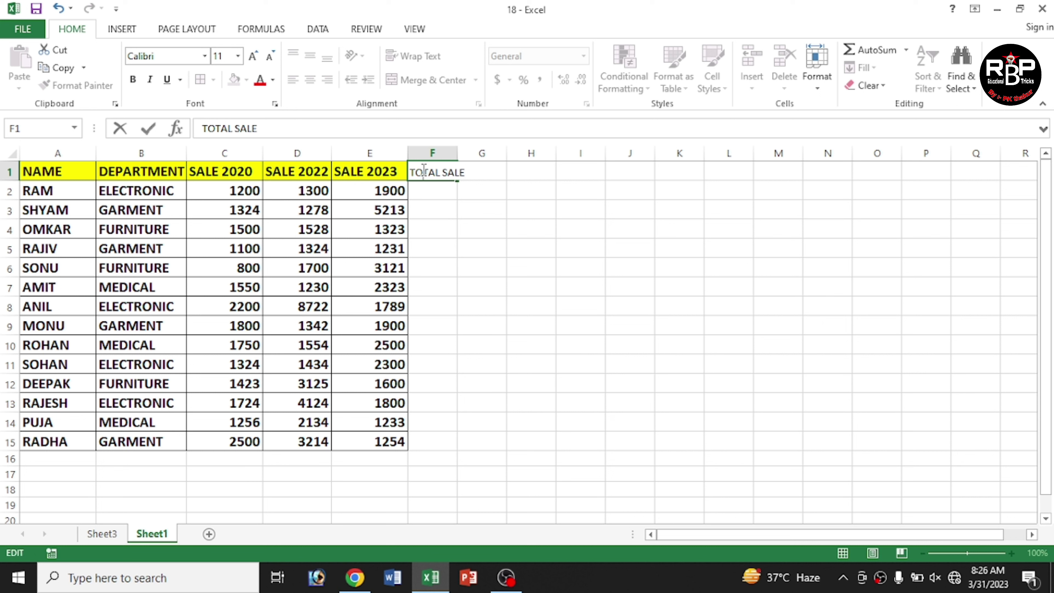
click(479, 225)
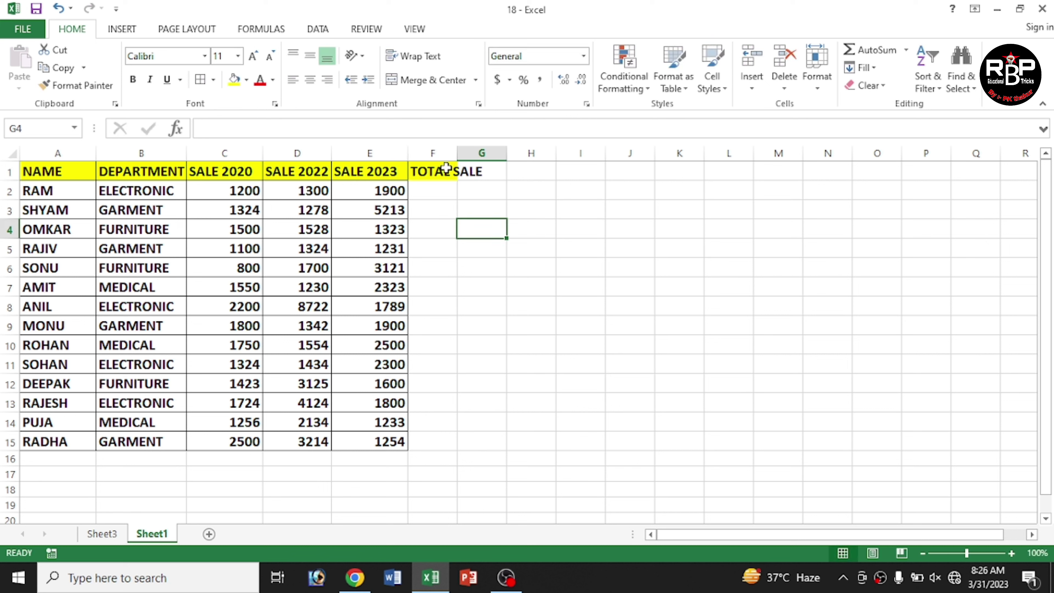
drag(460, 155, 504, 162)
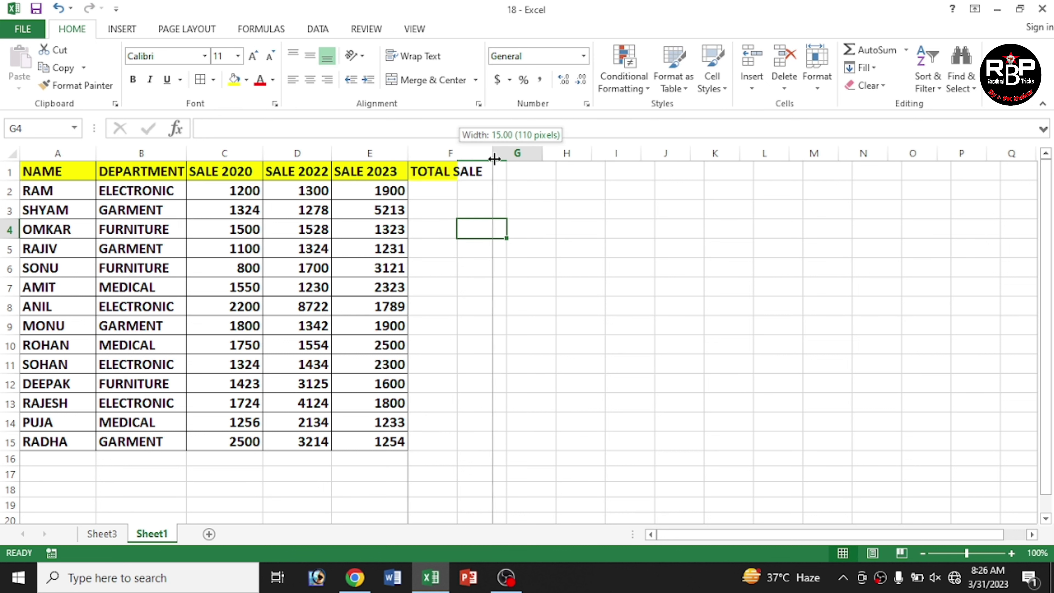
click(471, 195)
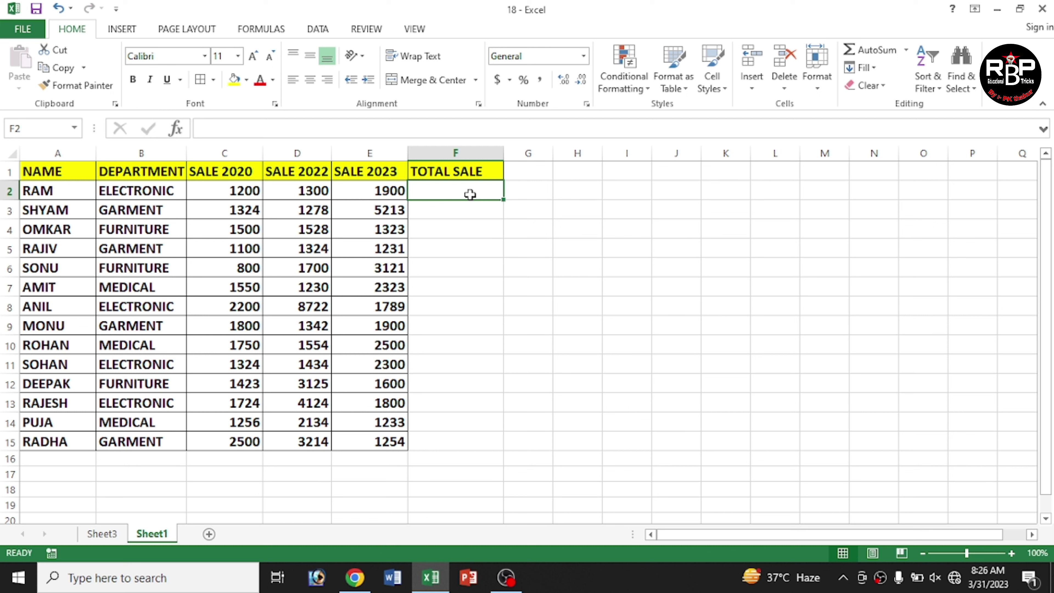
Step: Sum C2:E2 in F2 with AutoSum and fill the formula down to F15
key(alt+equal)
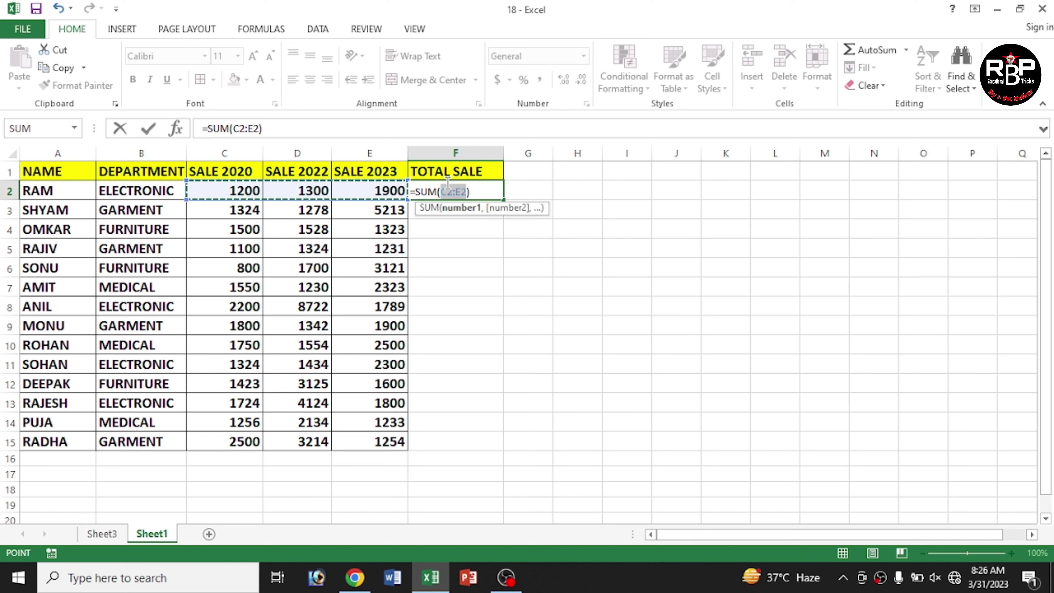
key(Return)
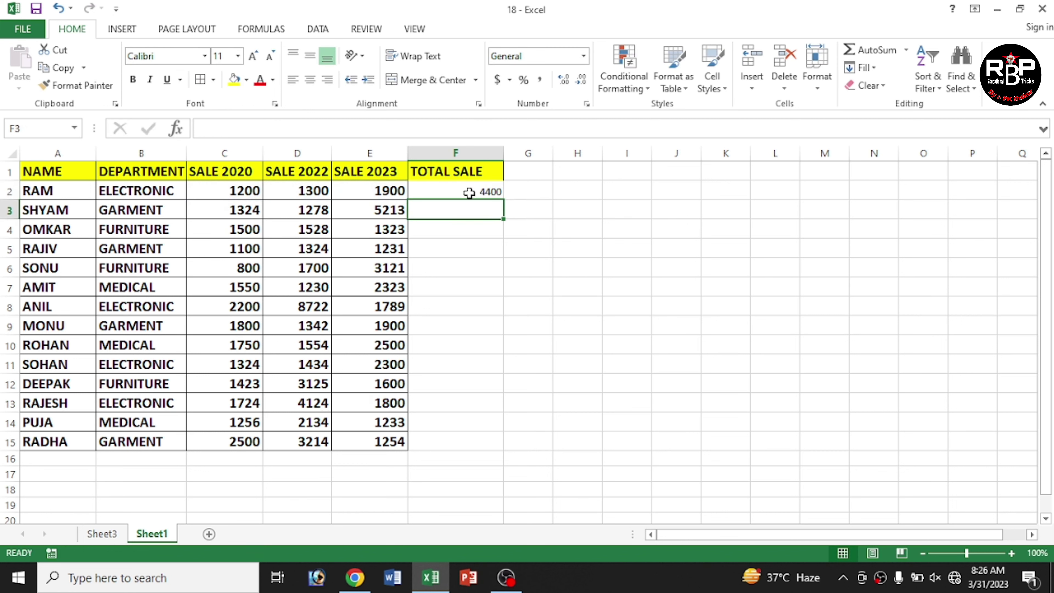
click(487, 192)
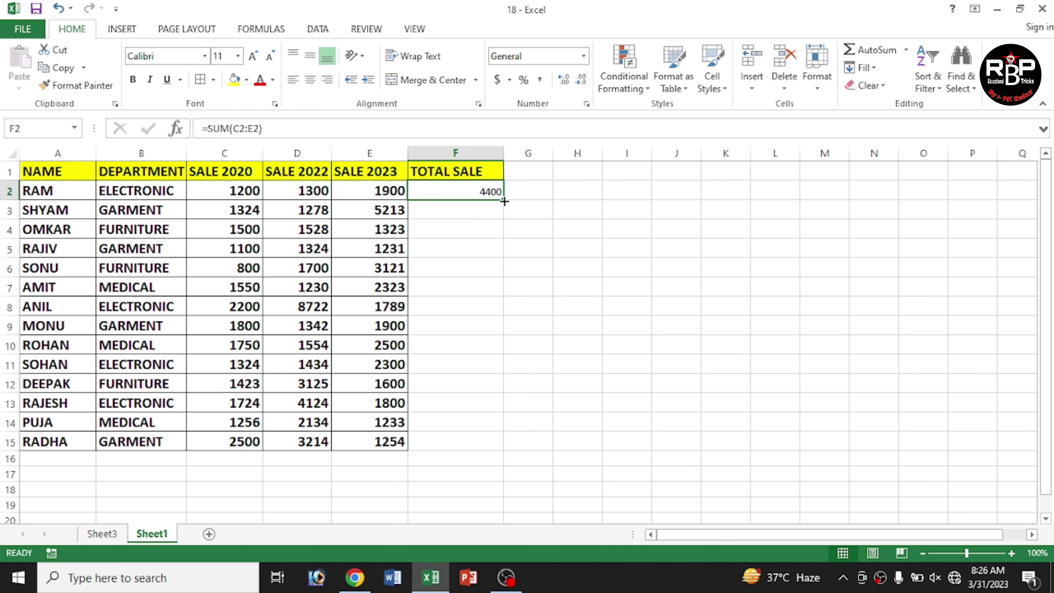
drag(504, 202, 513, 452)
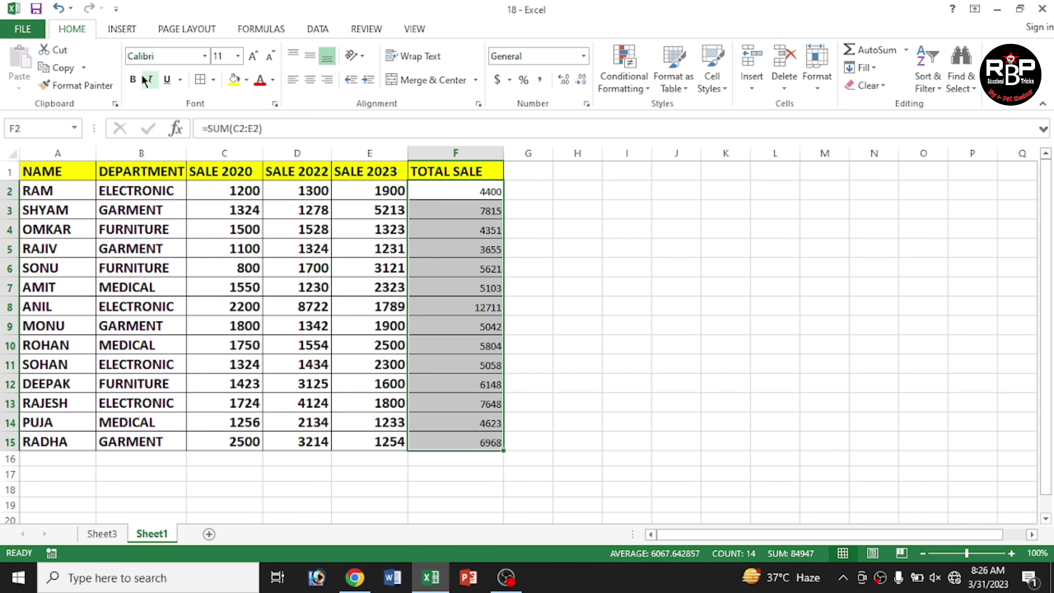
Step: Make the TOTAL SALE values bold with a larger font size
click(133, 79)
click(253, 56)
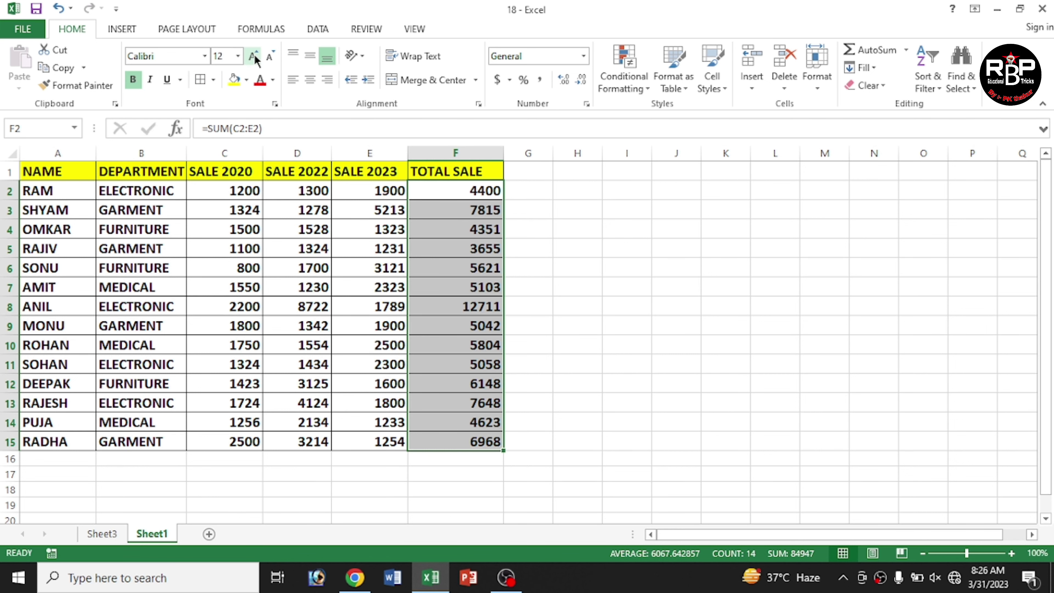
click(252, 56)
click(689, 339)
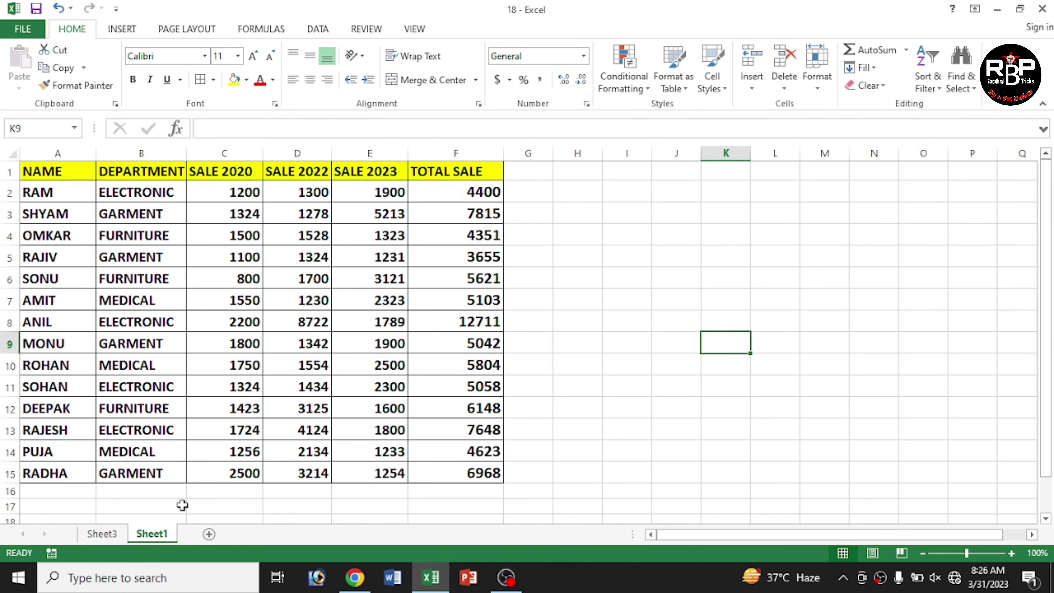
Step: Change the Sheet3 pivot's data source to Sheet1!$A$1:$F$15 via Change Data Source
click(102, 534)
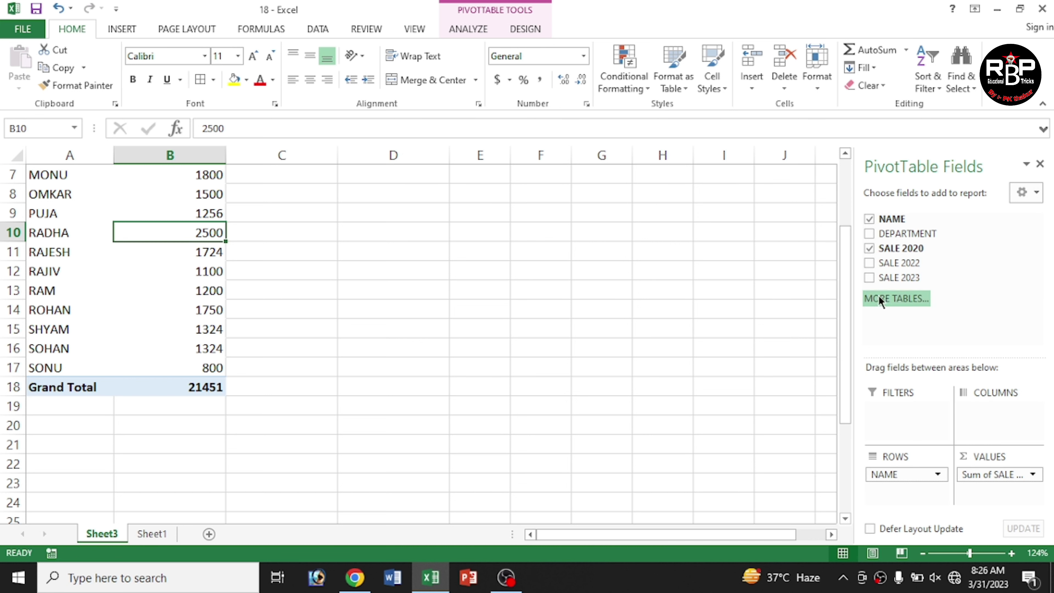
click(457, 32)
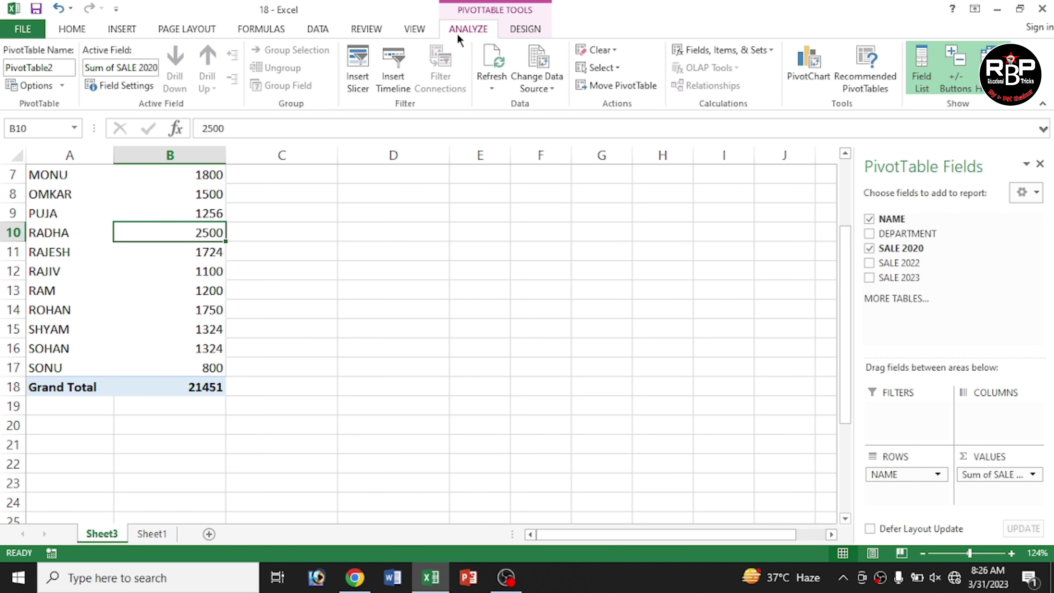
click(530, 89)
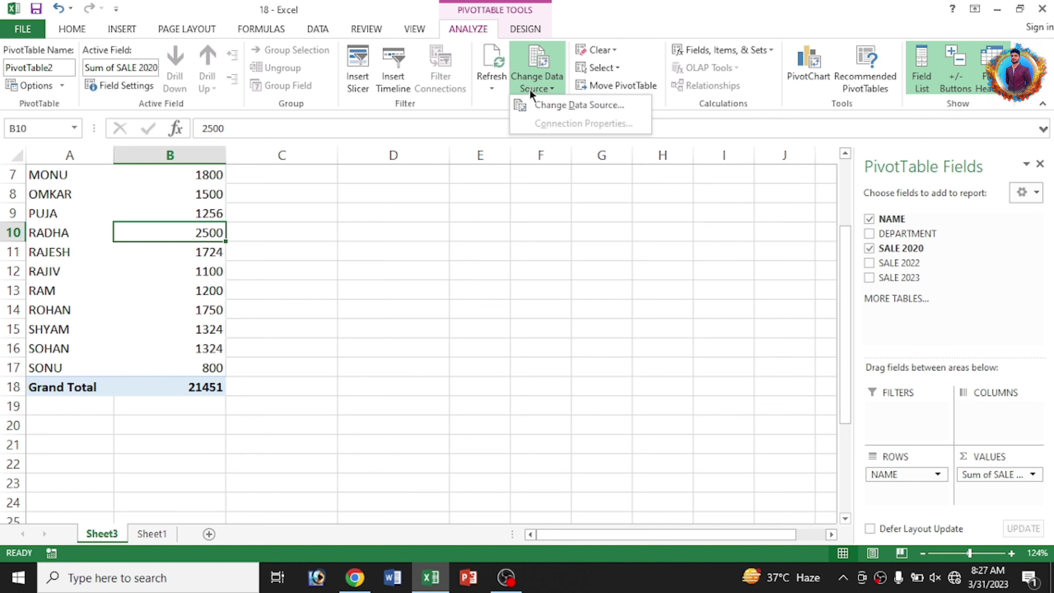
click(541, 104)
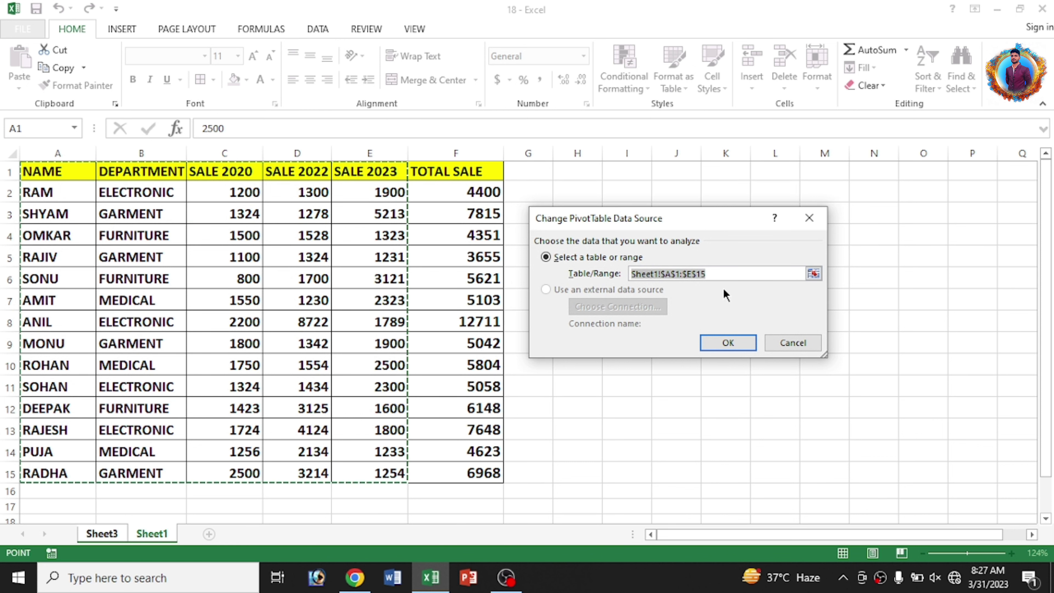
mouse_move(26, 170)
mouse_down()
mouse_move(444, 379)
mouse_move(440, 473)
mouse_up()
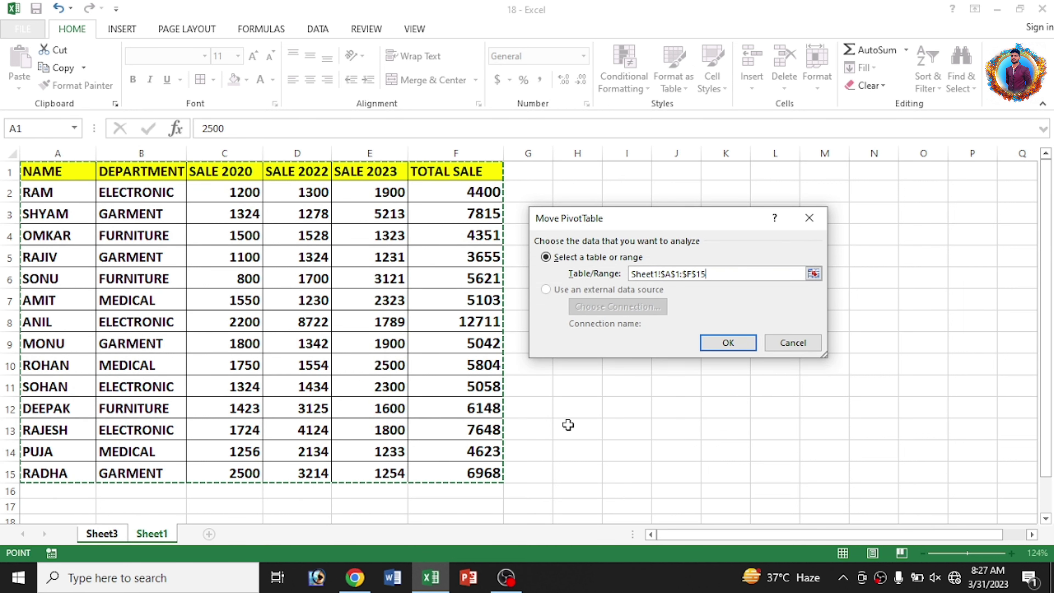
click(728, 344)
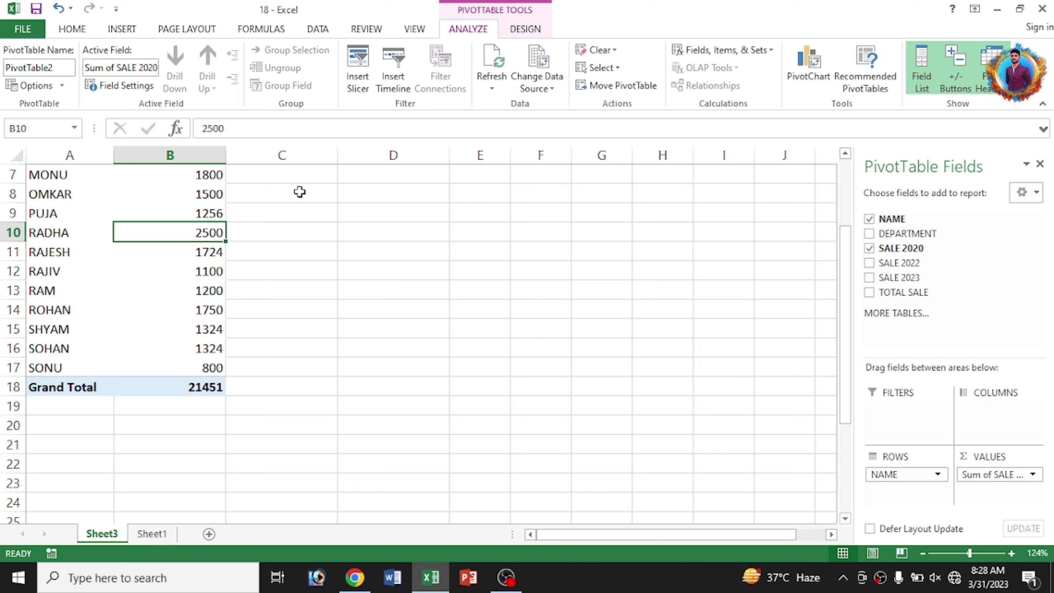
Step: Swap SALE 2020 for TOTAL SALE in the pivot values, giving an 84947 Grand Total
click(870, 294)
click(870, 248)
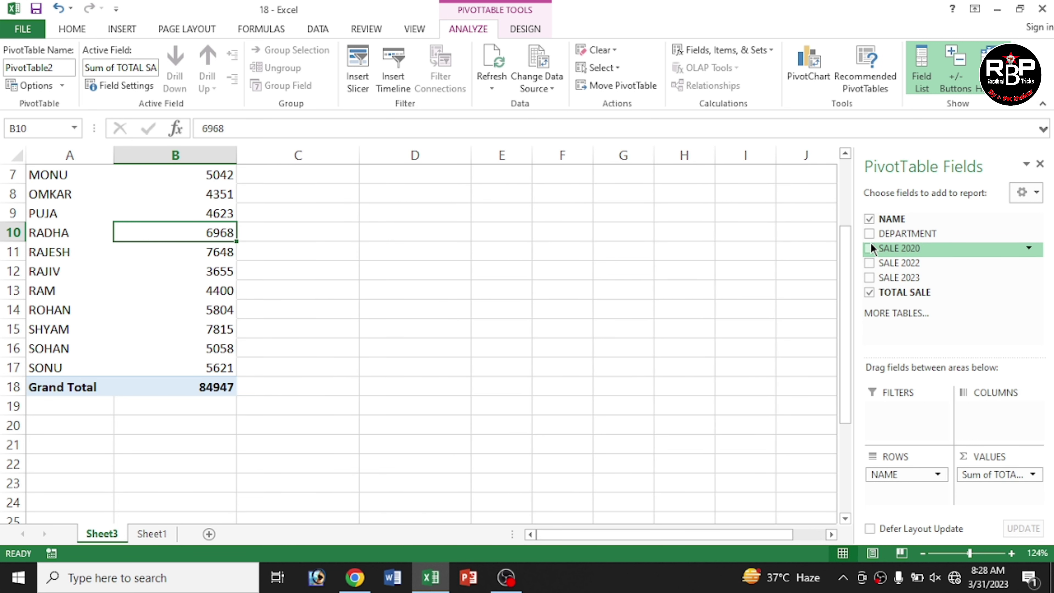